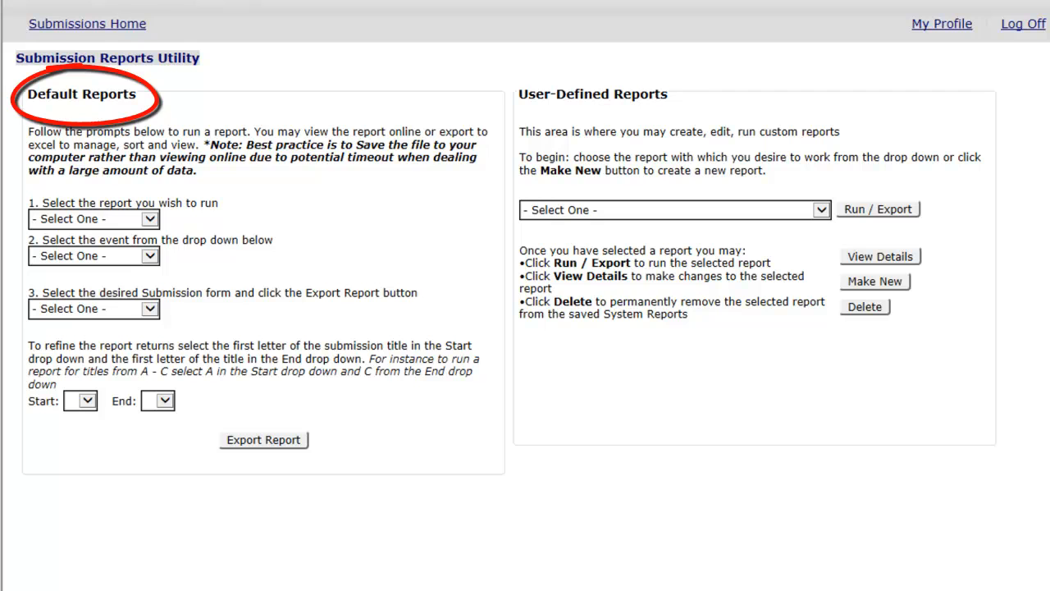
pyautogui.click(148, 217)
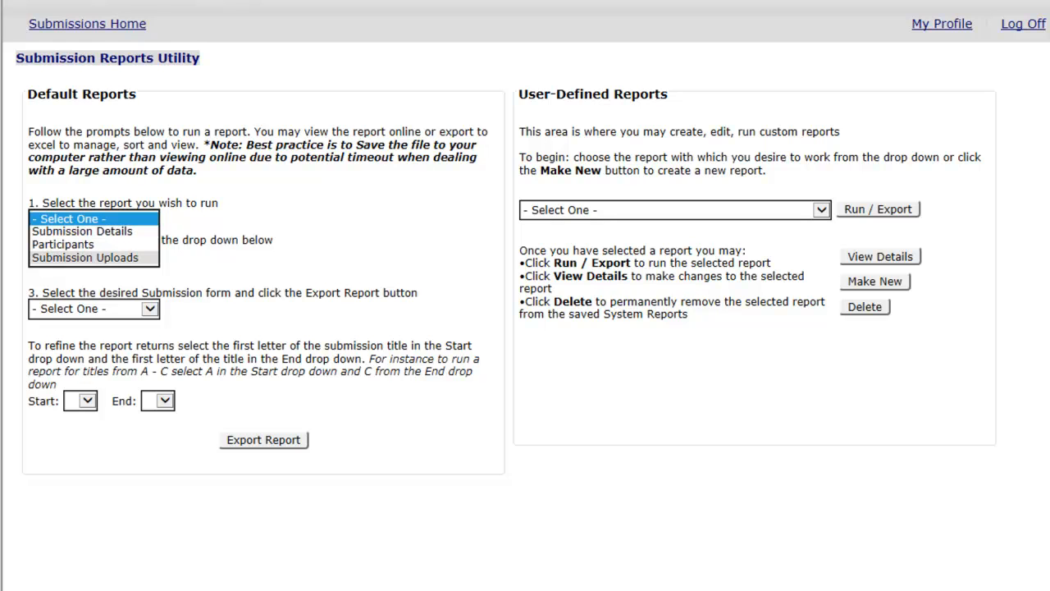
pyautogui.click(239, 185)
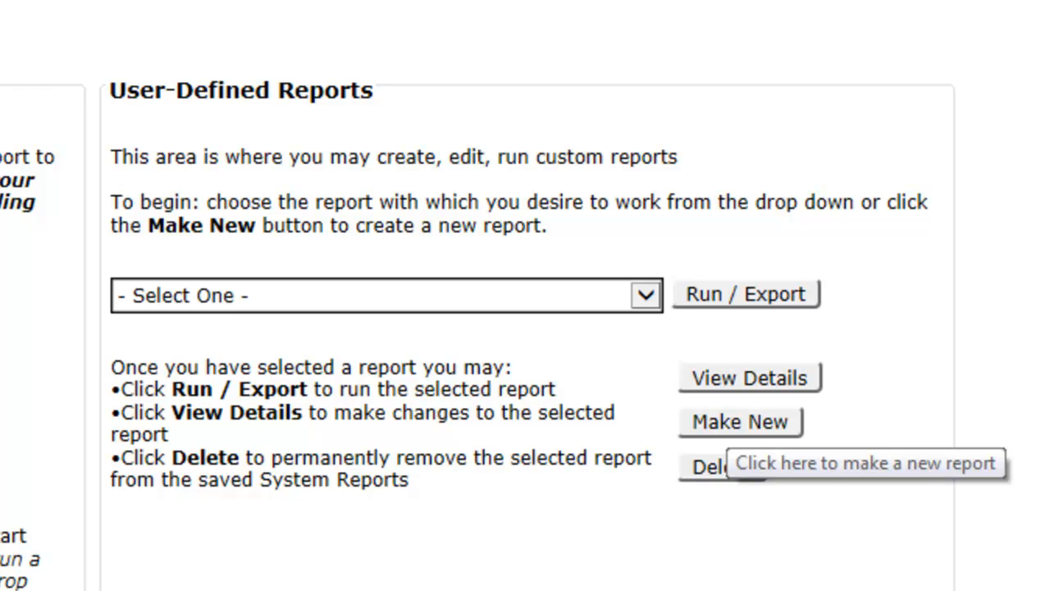
# Create a new user-defined report named "Submission Details 2013 COnference" and save it.
pyautogui.click(708, 421)
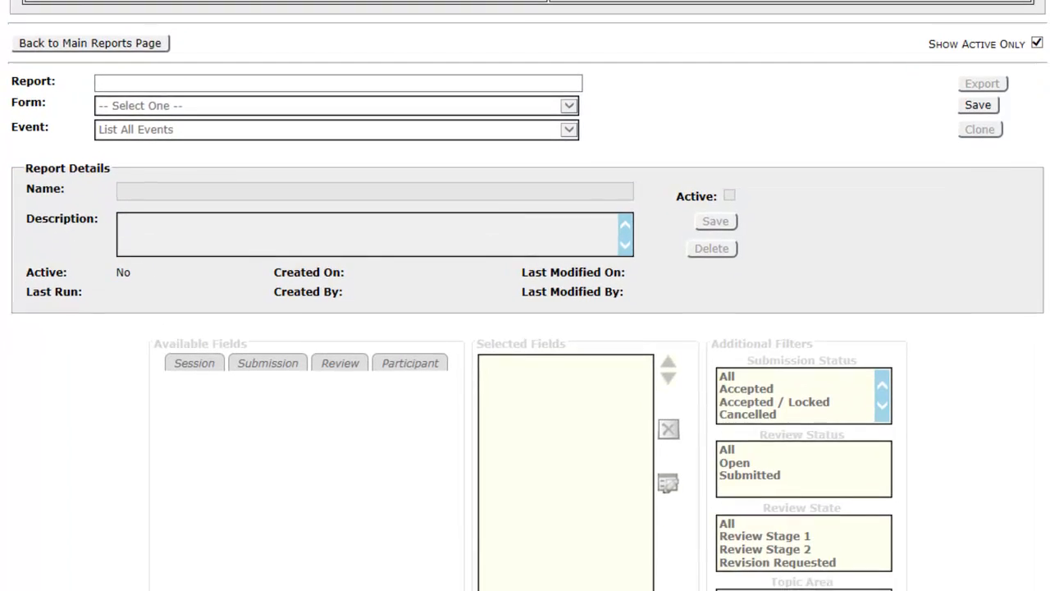
pyautogui.click(238, 366)
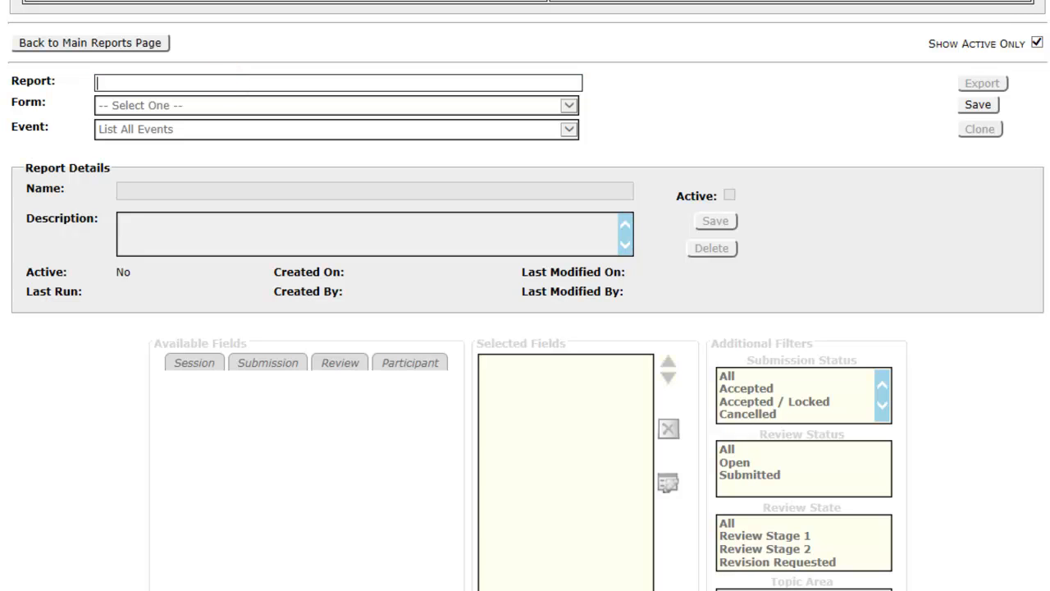
pyautogui.write('SUbmission De')
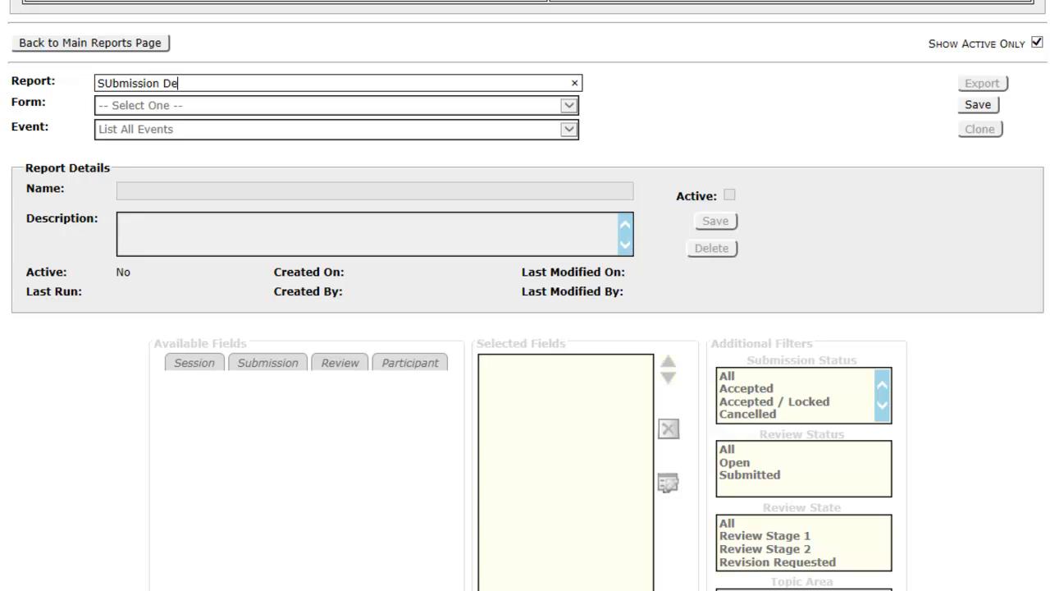
pyautogui.write('tails 2013 COnference')
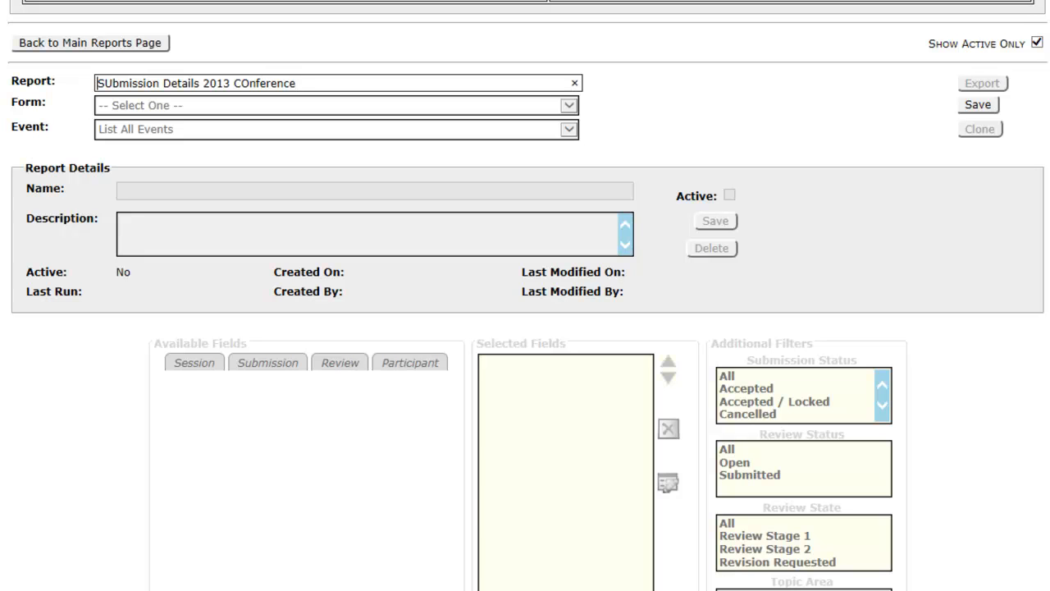
pyautogui.press('Right')
pyautogui.press('Delete')
pyautogui.write('u')
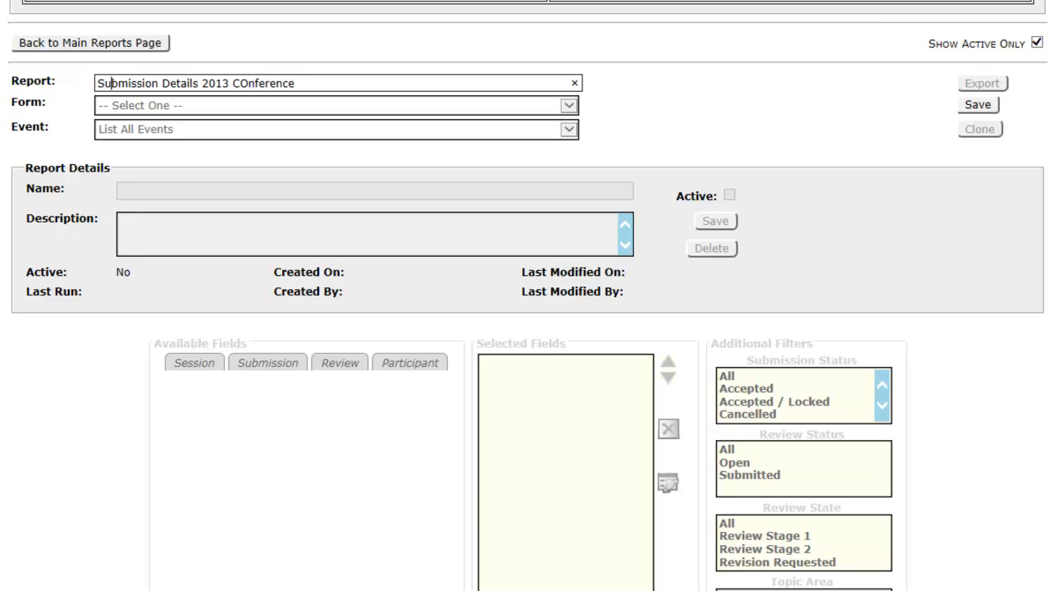
pyautogui.click(972, 100)
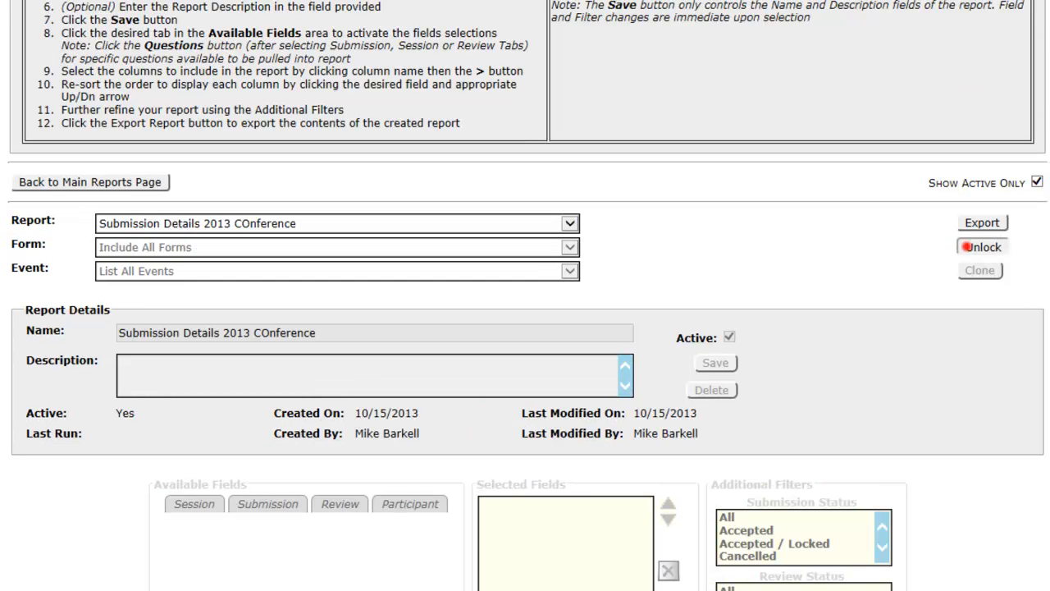
# Unlock the report and assign form [68] 2013 Annual Conference Submission Form and event 2013 Annual Conference (01/15/2013 - 01/19/2013).
pyautogui.click(968, 246)
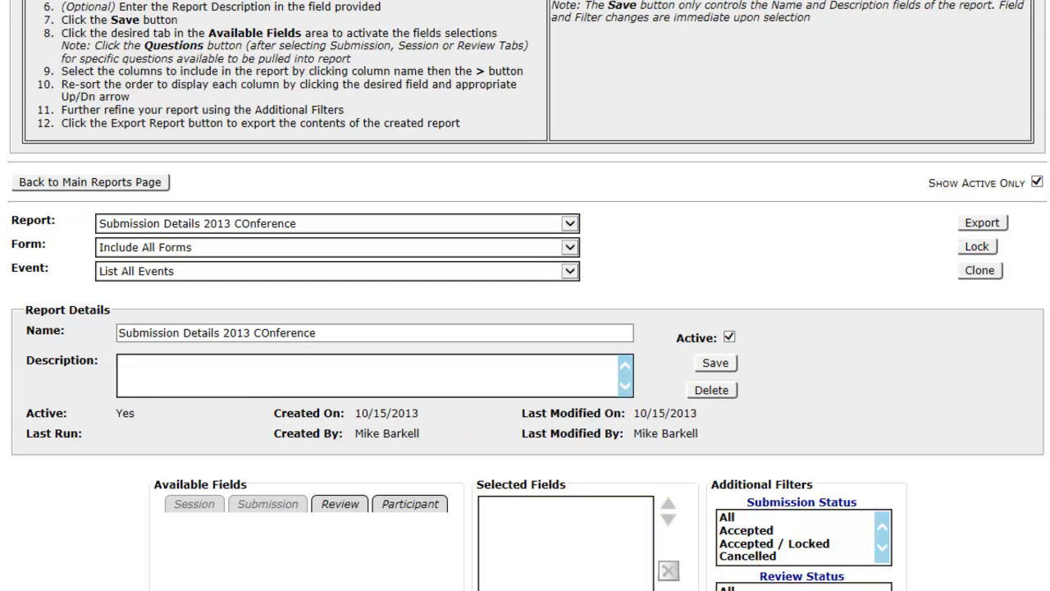
pyautogui.click(569, 247)
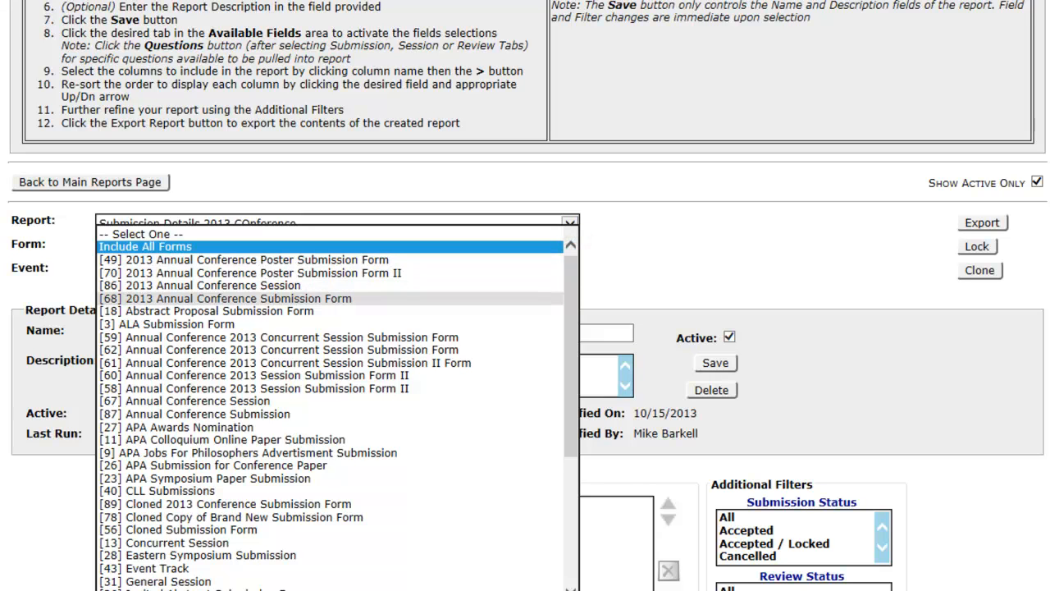
pyautogui.click(278, 297)
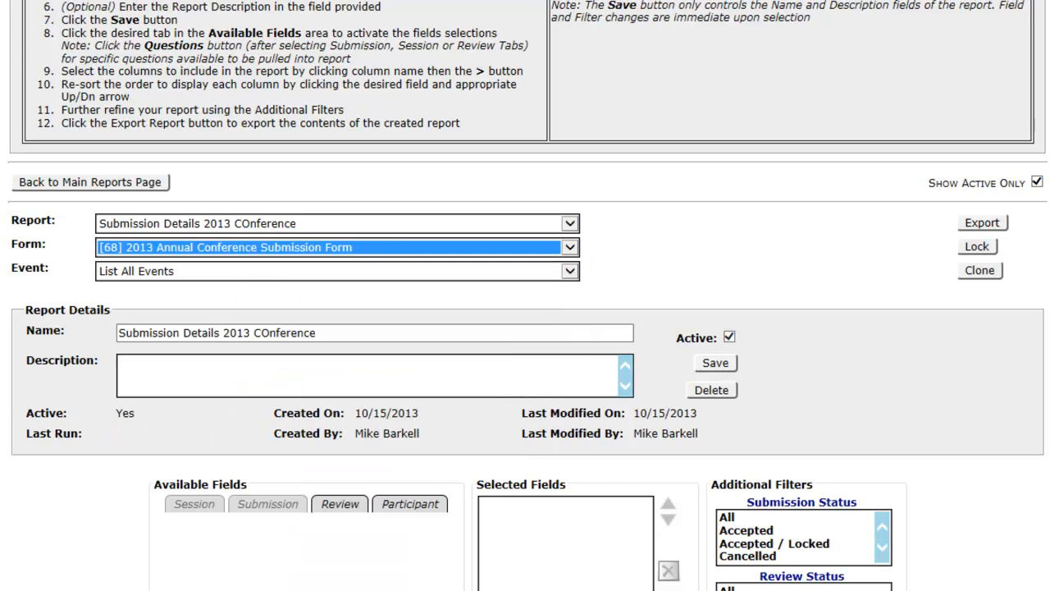
pyautogui.click(570, 271)
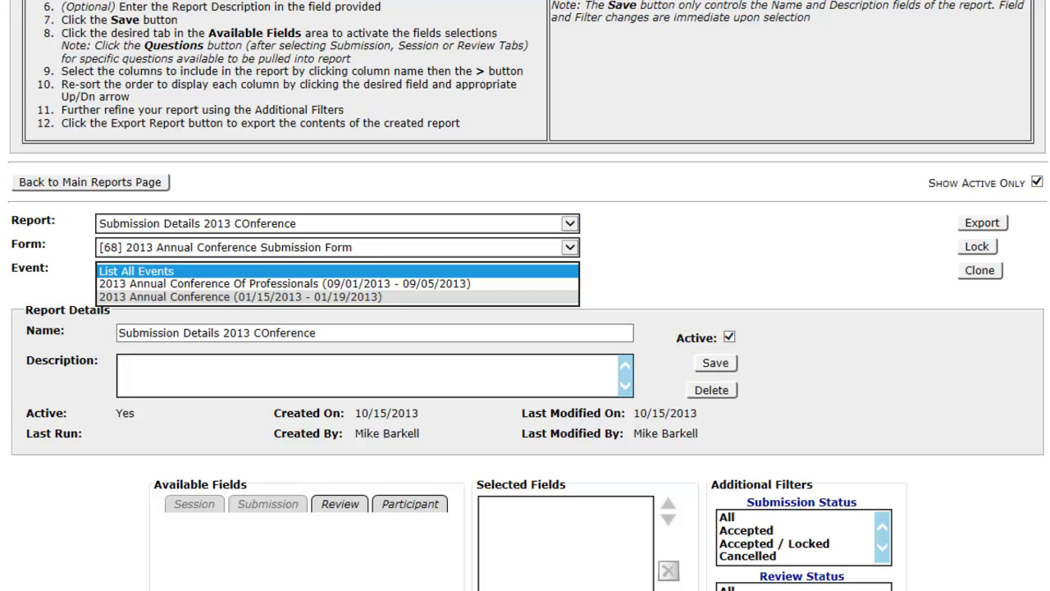
pyautogui.click(308, 293)
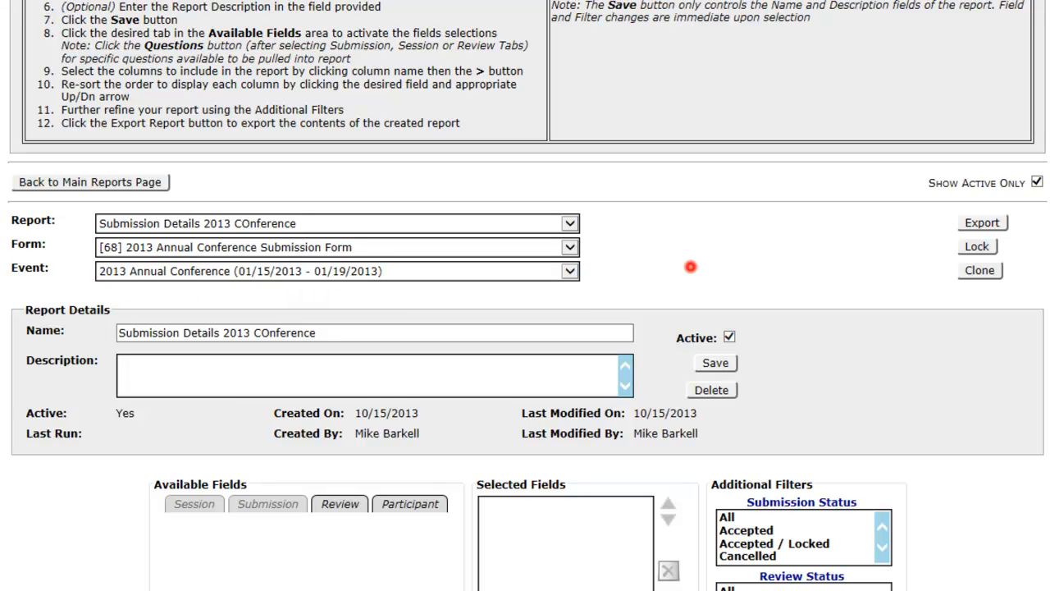
# Save the report details with the description left blank.
pyautogui.scroll(-3, 691, 267)
pyautogui.click(162, 236)
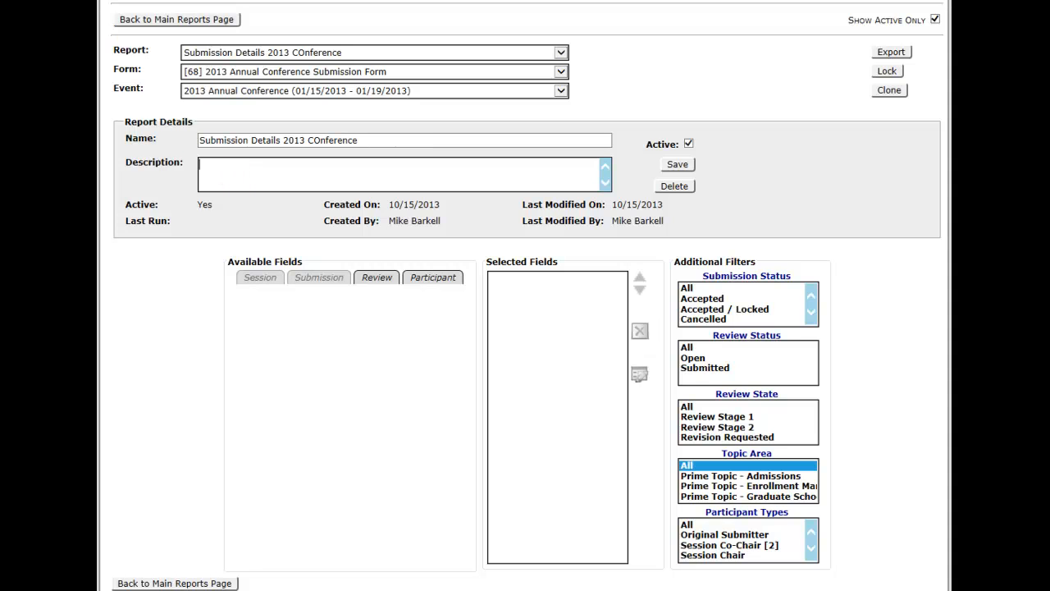
pyautogui.click(678, 164)
pyautogui.click(593, 271)
# Look through the available Session detail fields and the Submission detail and question fields.
pyautogui.click(260, 277)
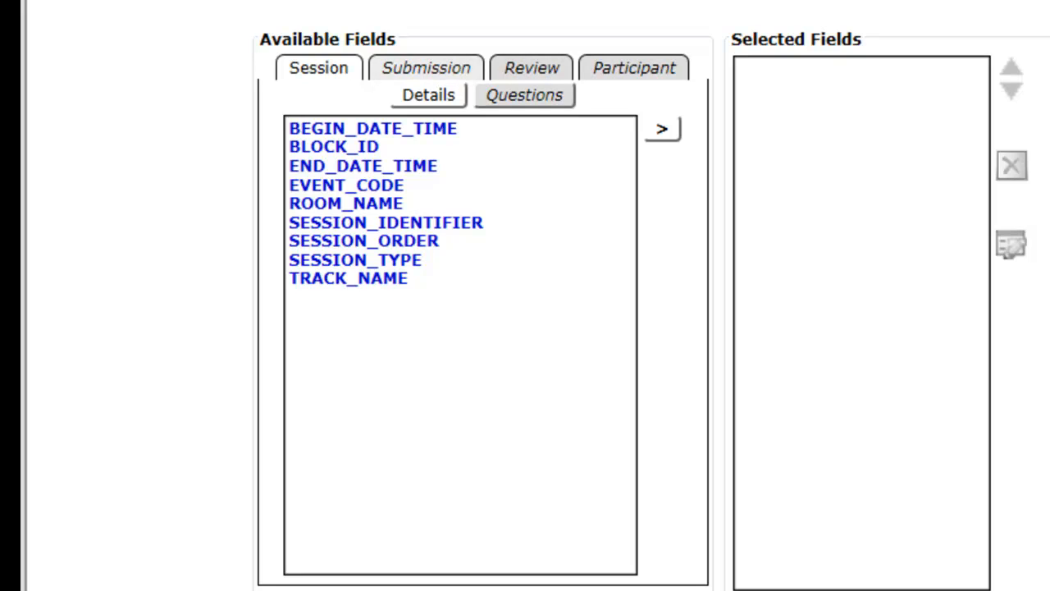
pyautogui.click(364, 166)
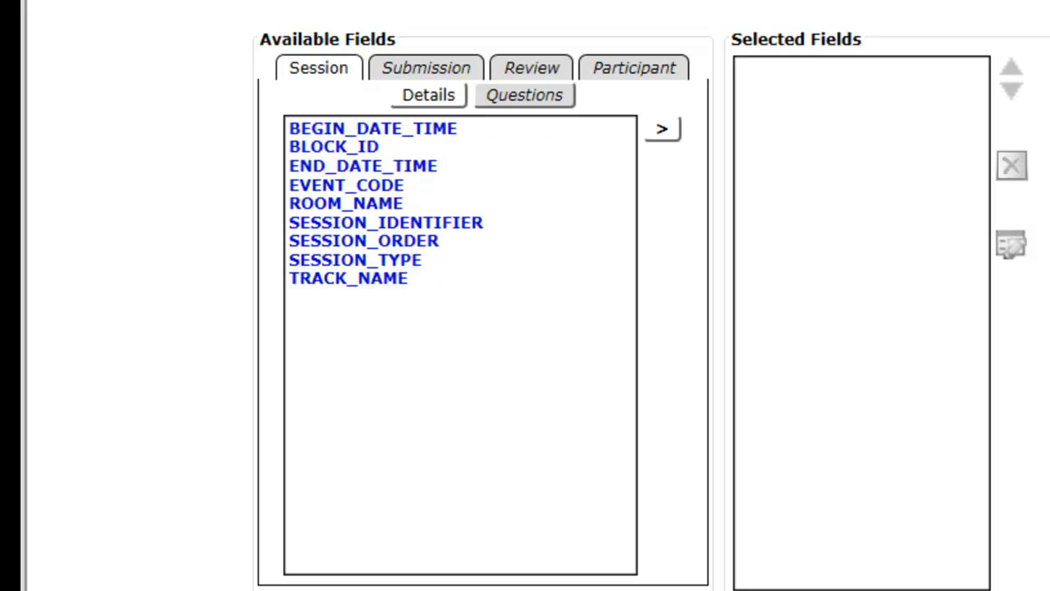
pyautogui.click(408, 68)
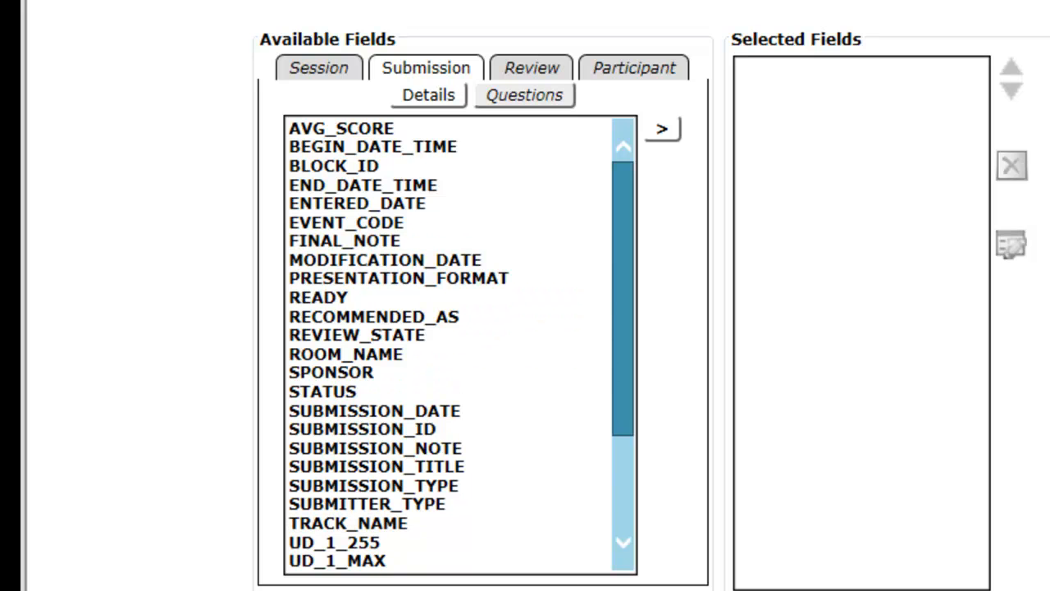
pyautogui.click(513, 95)
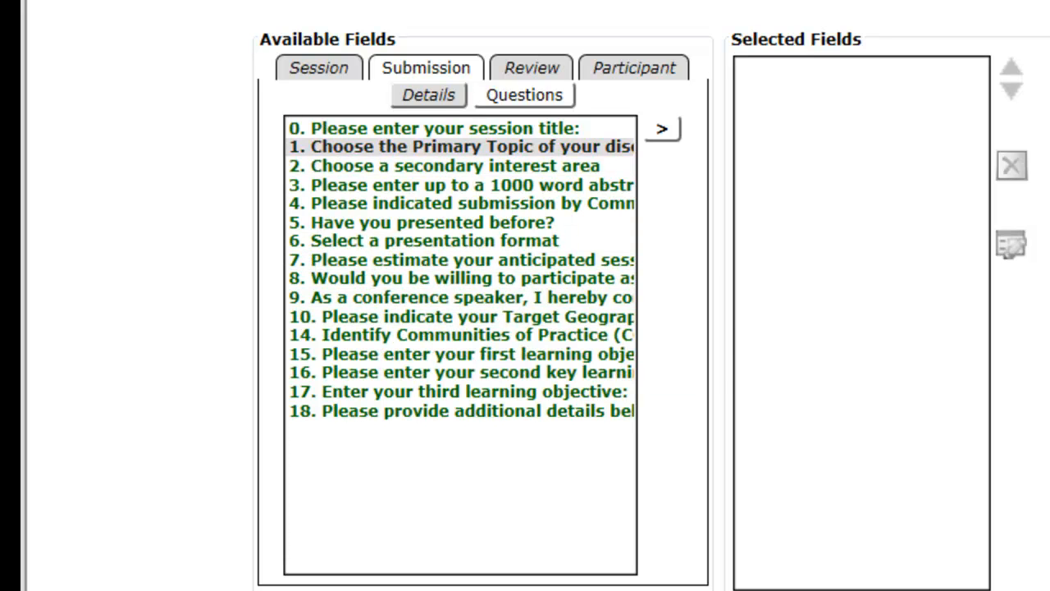
# Add the Submission detail fields EVENT_CODE, SUBMISSION_ID, SUBMISSION_TITLE and STATUS to the report's selected fields, in that order.
pyautogui.click(412, 86)
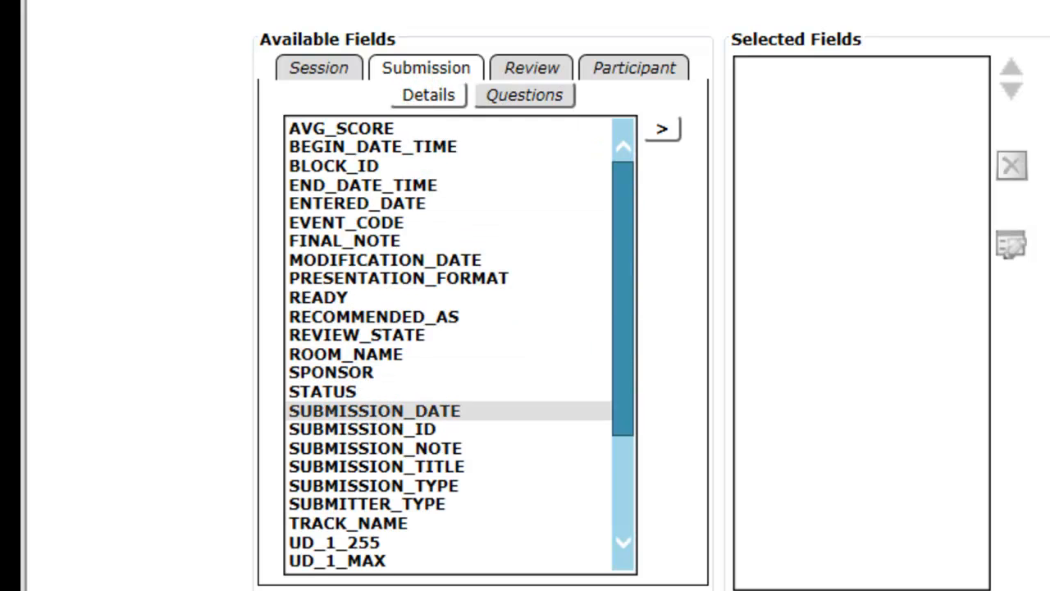
pyautogui.click(363, 428)
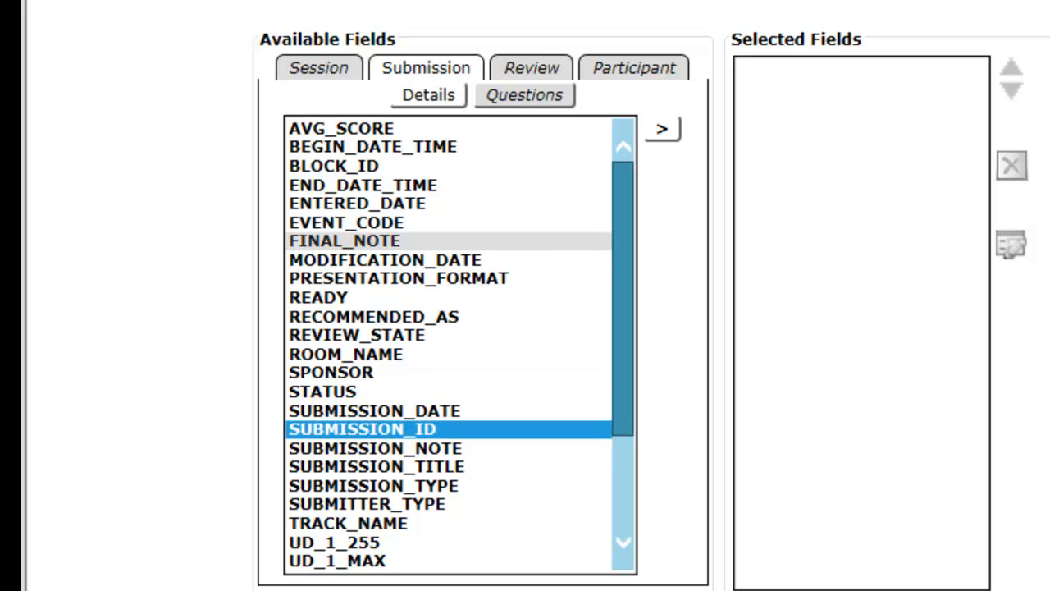
pyautogui.click(349, 238)
pyautogui.click(346, 222)
pyautogui.click(663, 129)
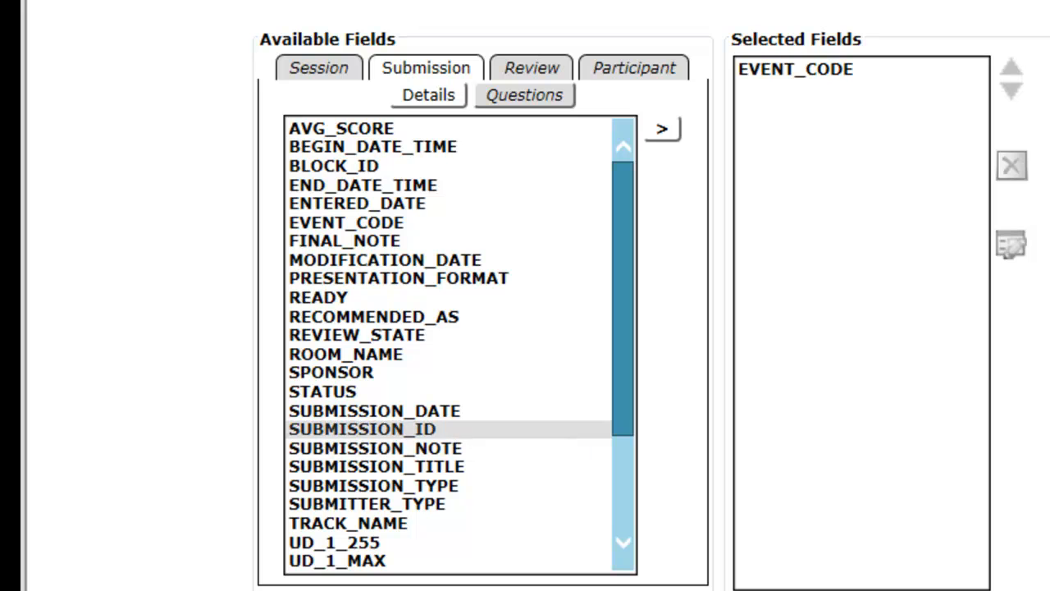
pyautogui.click(349, 430)
pyautogui.click(663, 129)
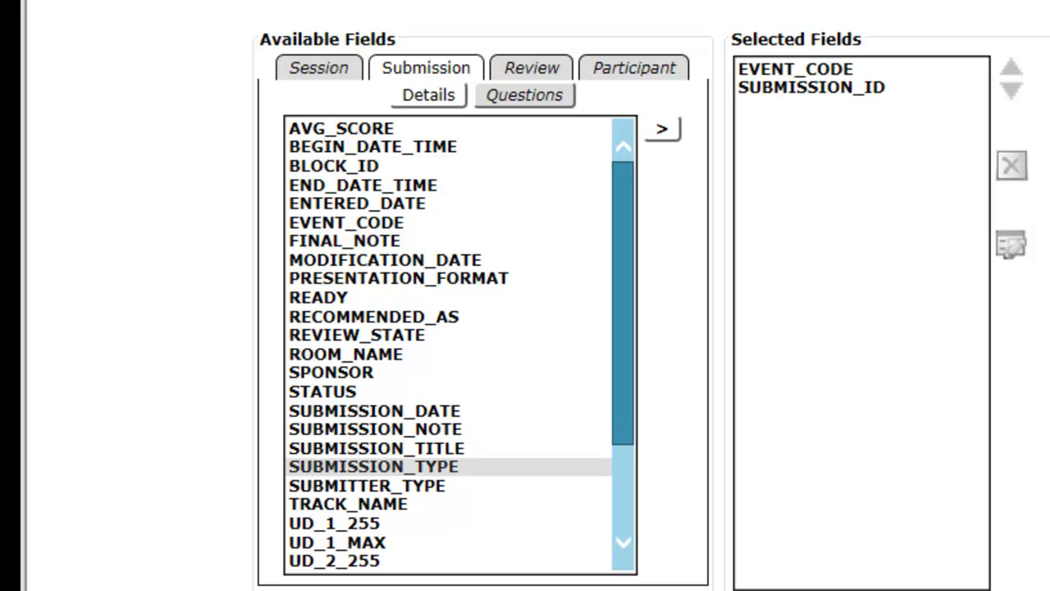
pyautogui.click(377, 448)
pyautogui.click(661, 130)
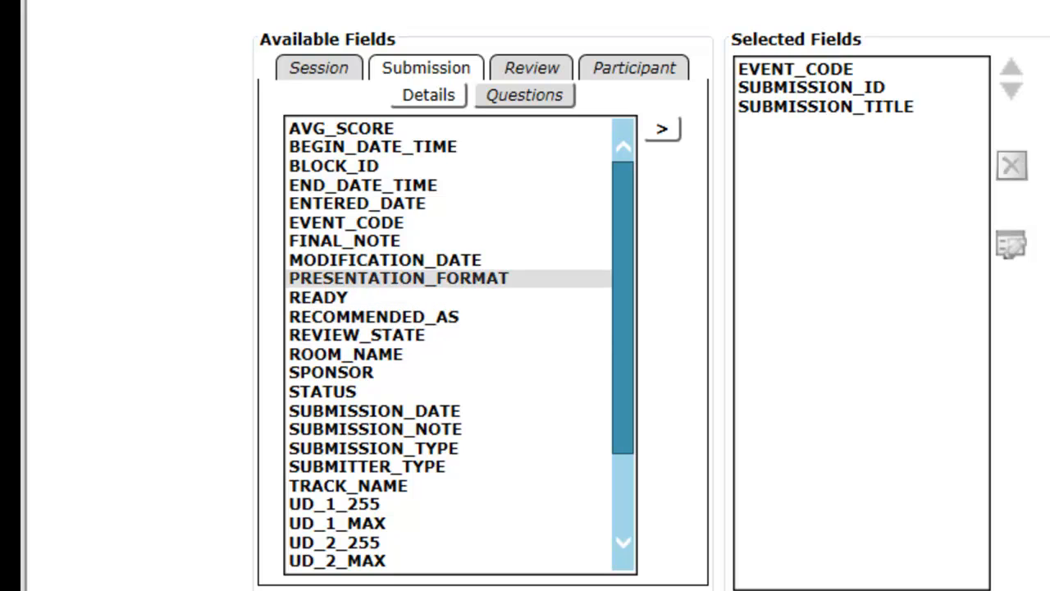
pyautogui.click(336, 389)
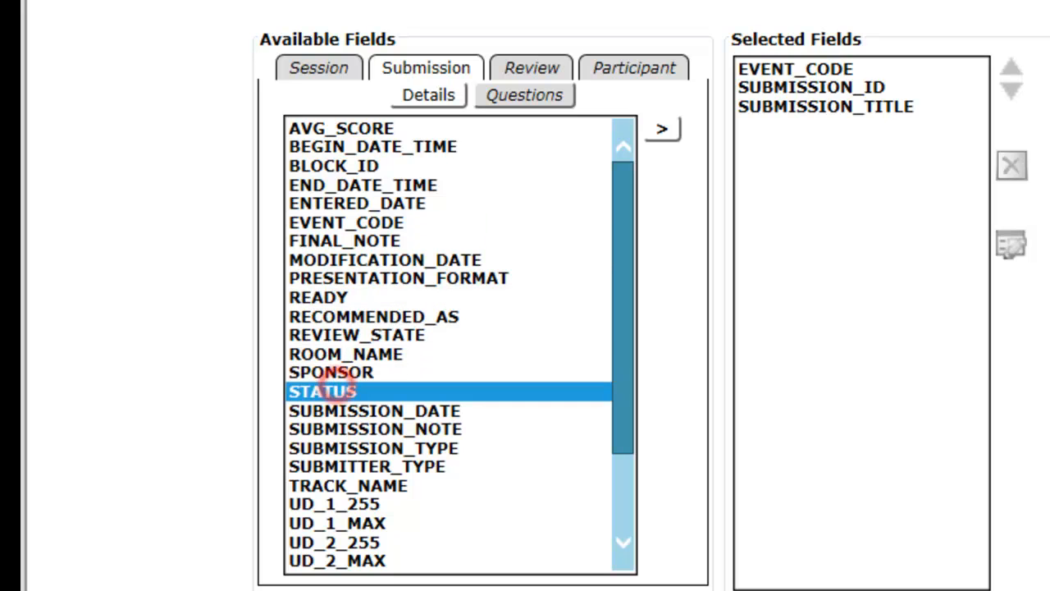
pyautogui.click(661, 129)
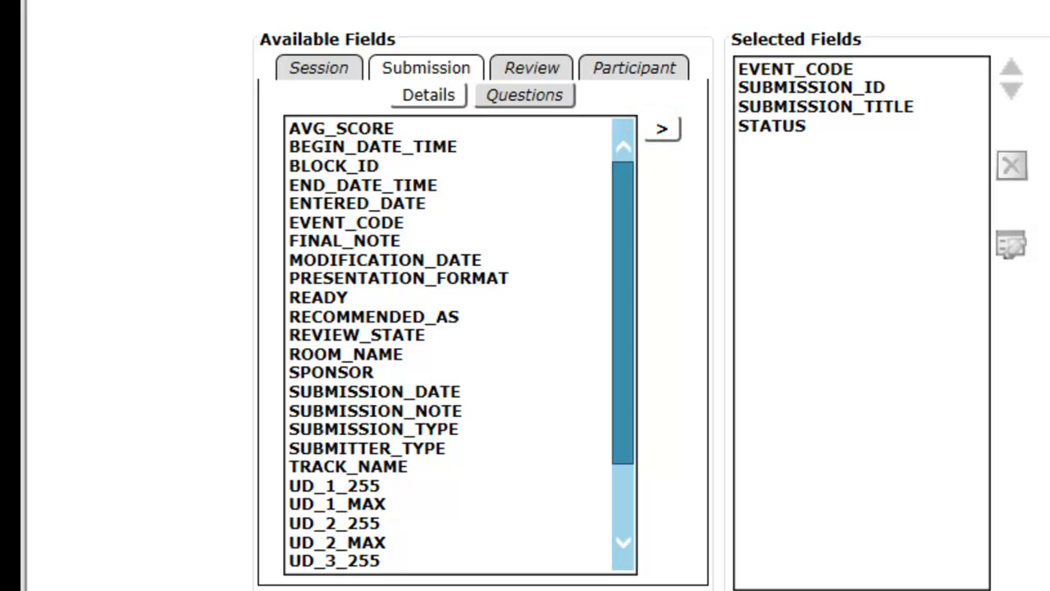
# Add all the Submission question fields, from the session title question 0 through question 18, to the selected fields.
pyautogui.click(516, 95)
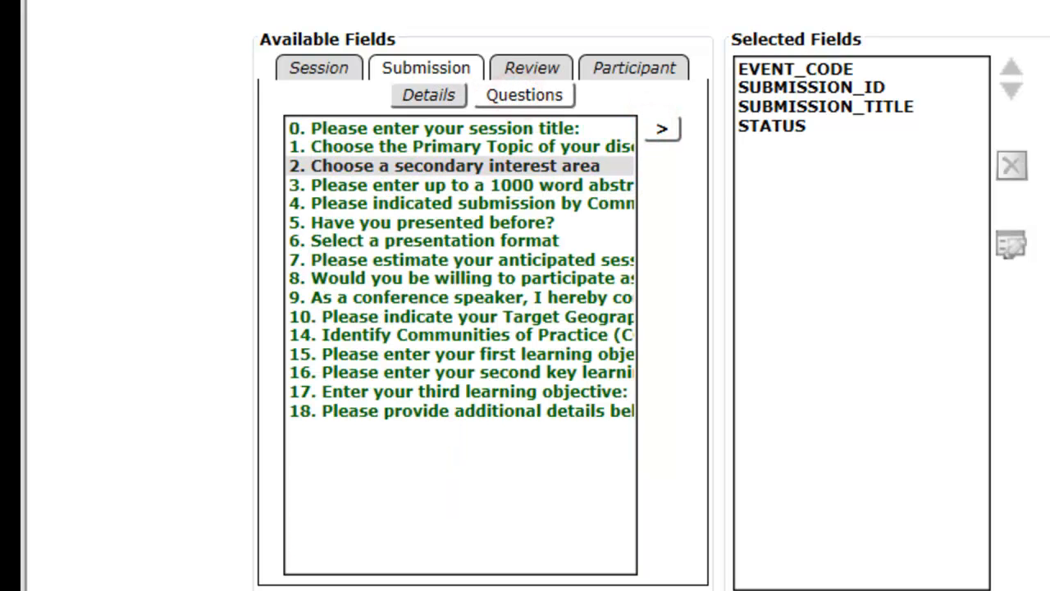
pyautogui.click(436, 127)
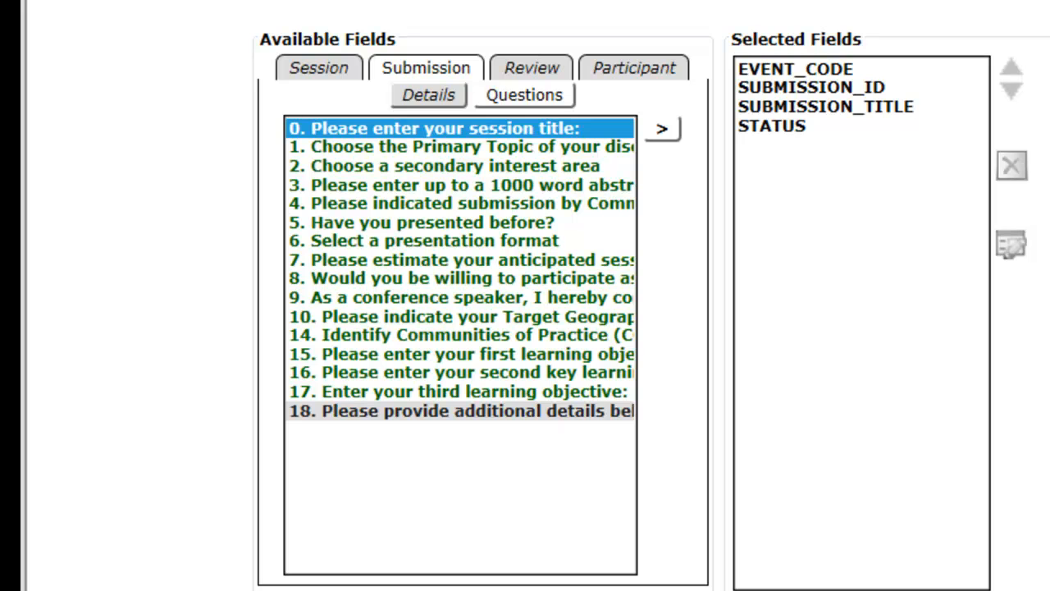
pyautogui.keyDown('shift'); pyautogui.click(417, 410); pyautogui.keyUp('shift')
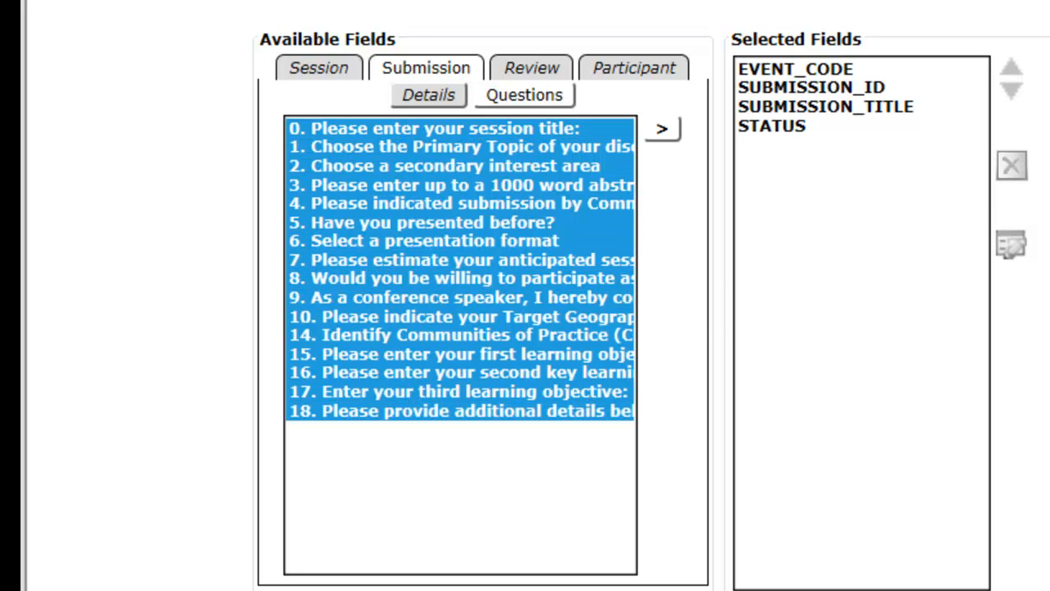
pyautogui.click(663, 128)
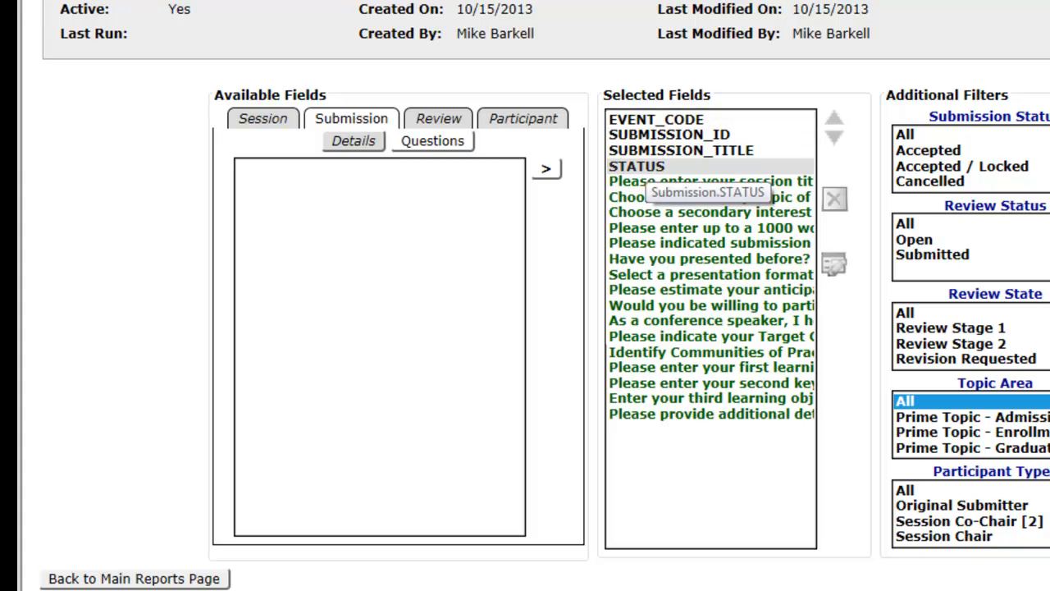
# Change the display value of the selected STATUS column to "Submission STATUS".
pyautogui.click(637, 167)
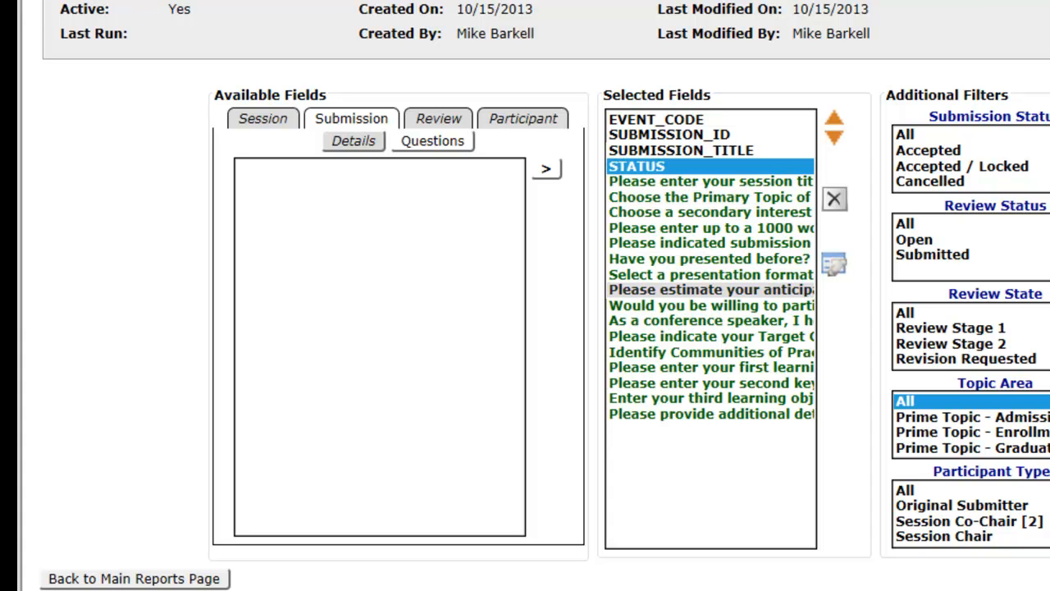
pyautogui.click(834, 262)
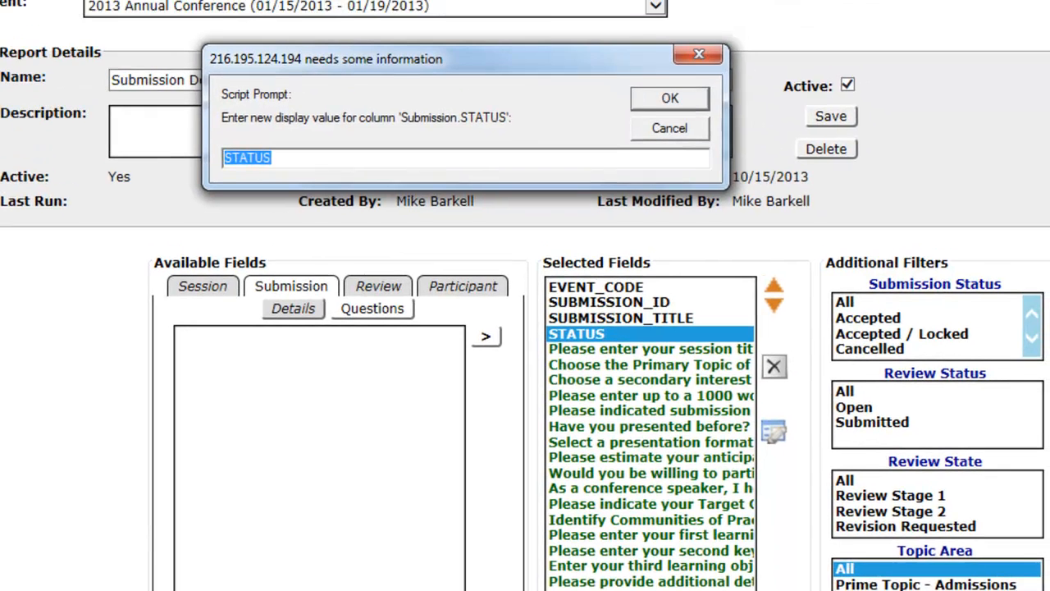
pyautogui.click(349, 167)
pyautogui.press('Home')
pyautogui.write('S')
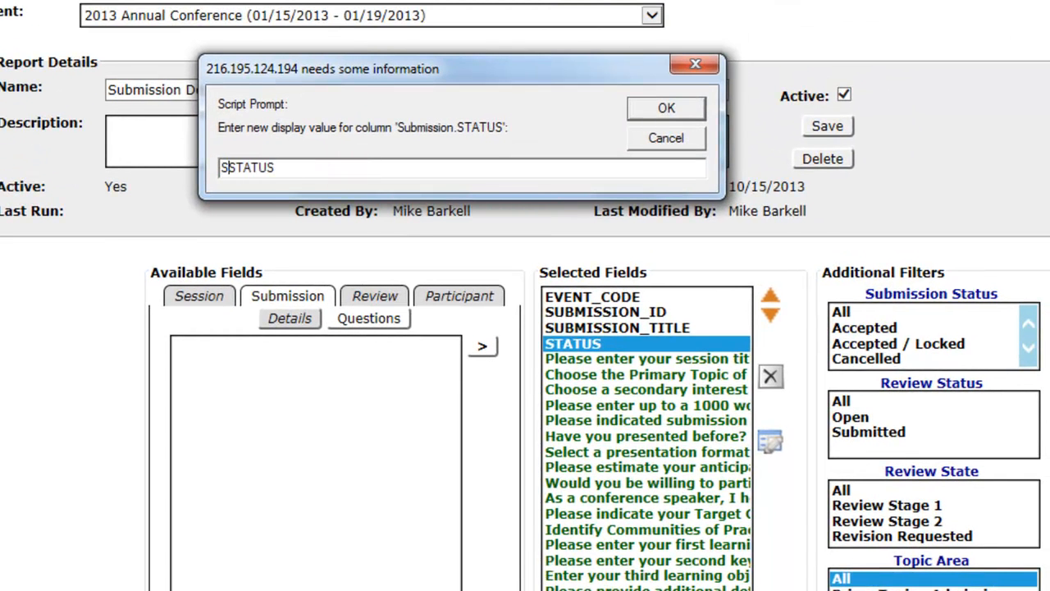
pyautogui.write('ubmissions')
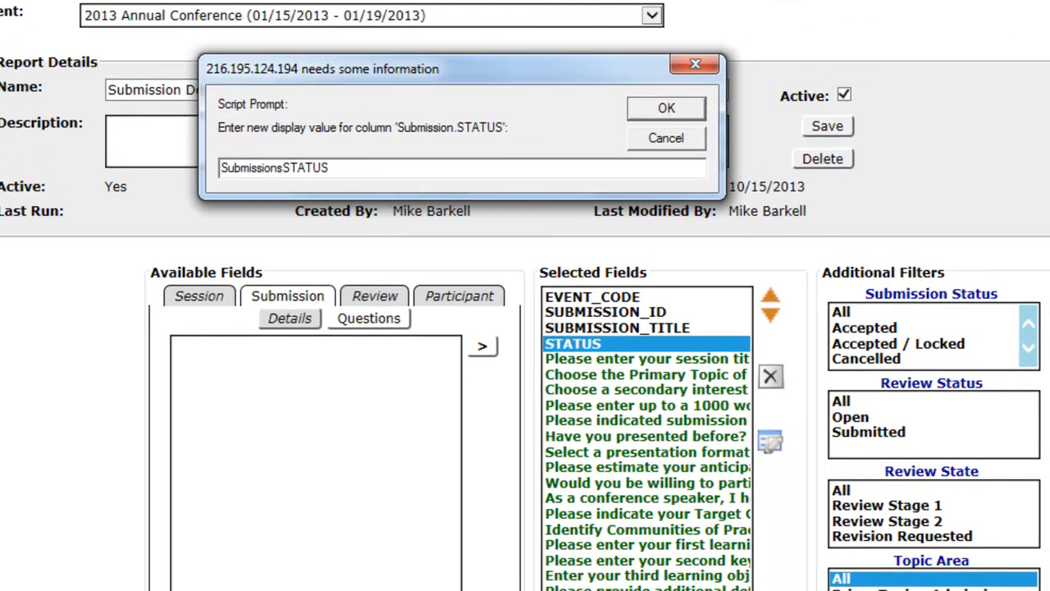
pyautogui.press('BackSpace')
pyautogui.click(666, 109)
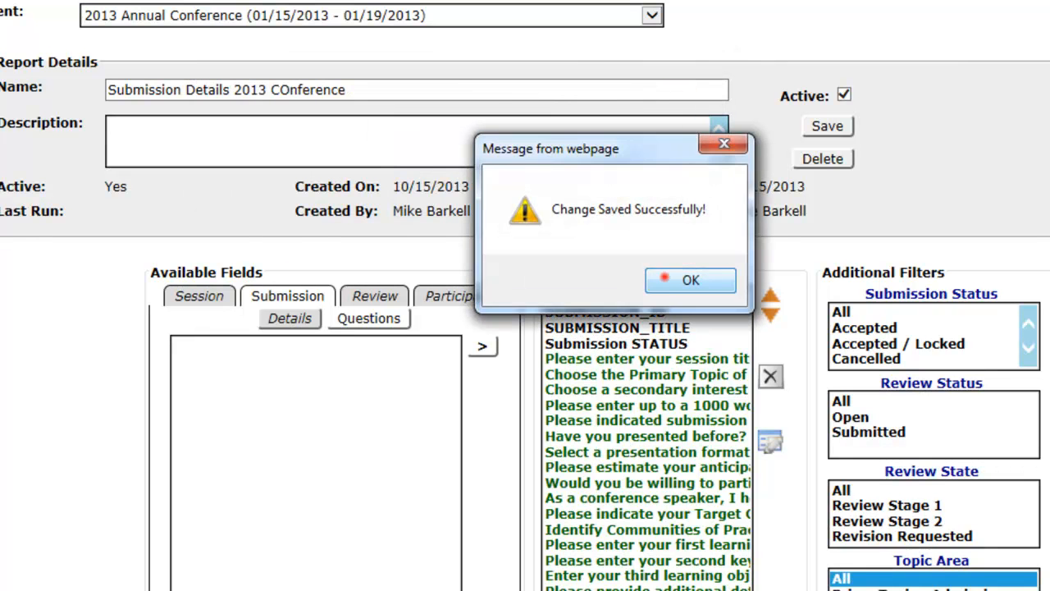
pyautogui.click(665, 275)
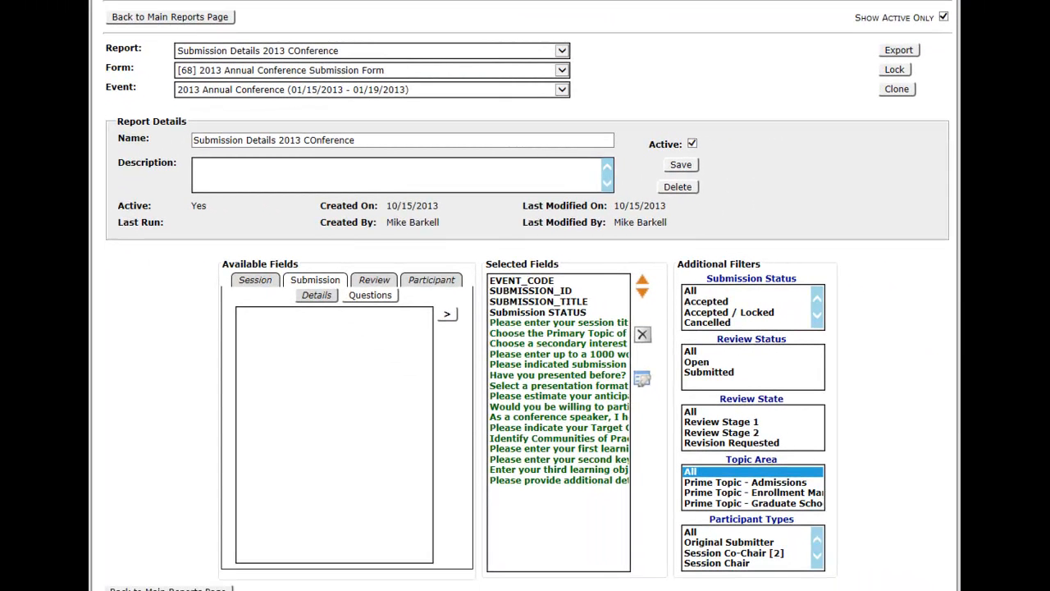
# Export the report and open the exported spreadsheet in Excel.
pyautogui.click(899, 50)
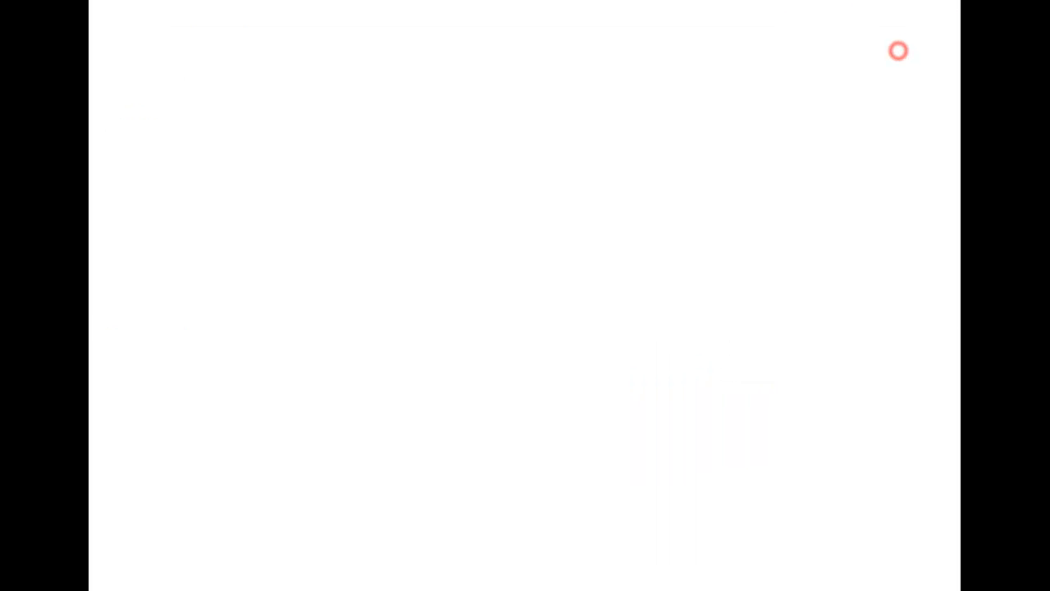
pyautogui.click(481, 180)
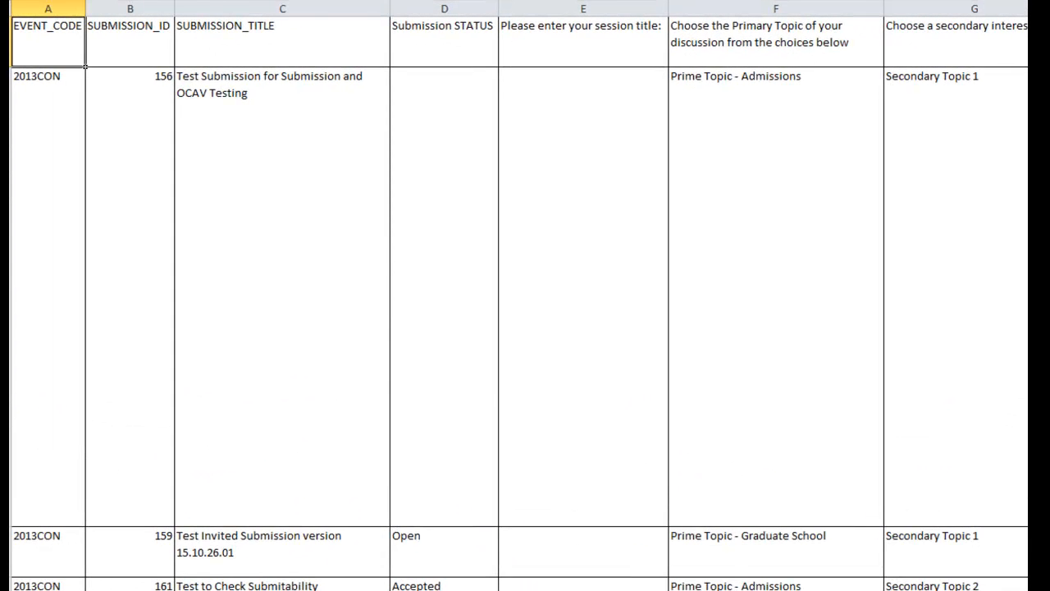
# Bold the header row in row 1 of the exported spreadsheet and freeze it as the top row.
pyautogui.click(10, 64)
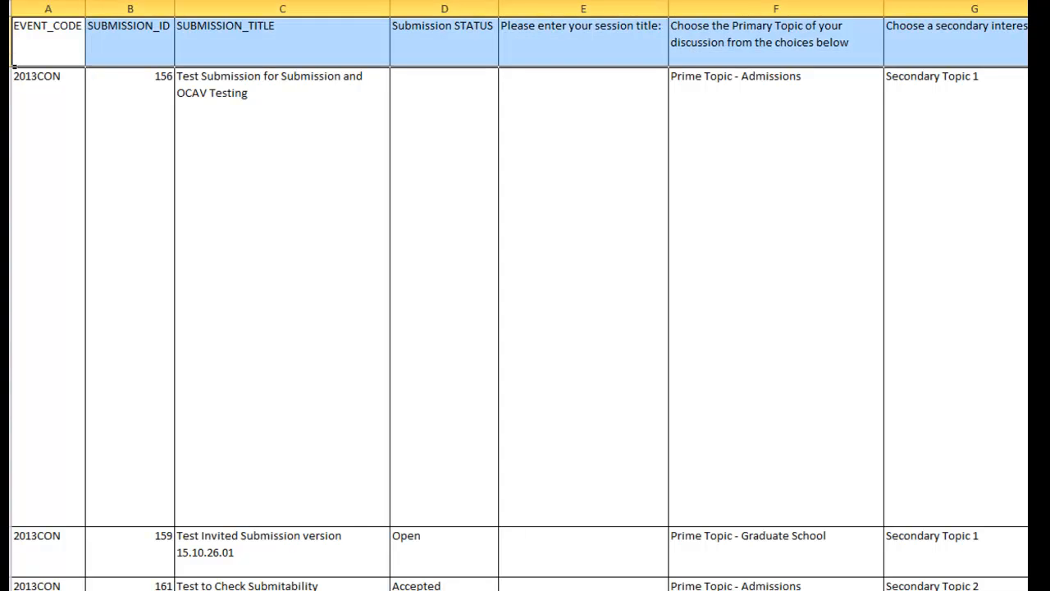
pyautogui.hotkey('ctrl', 'b')
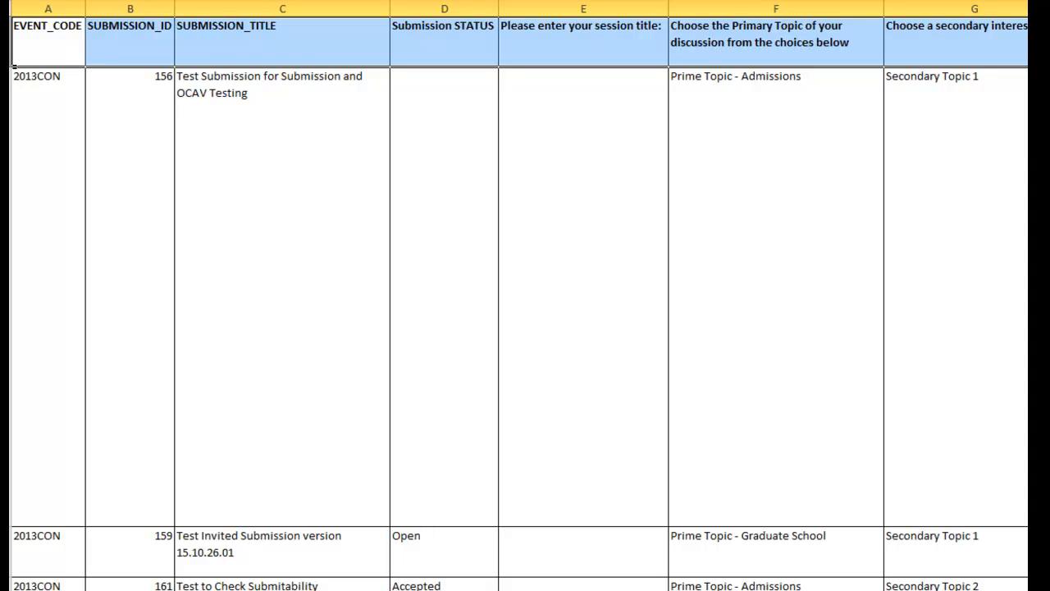
pyautogui.click(538, 0)
pyautogui.click(603, 2)
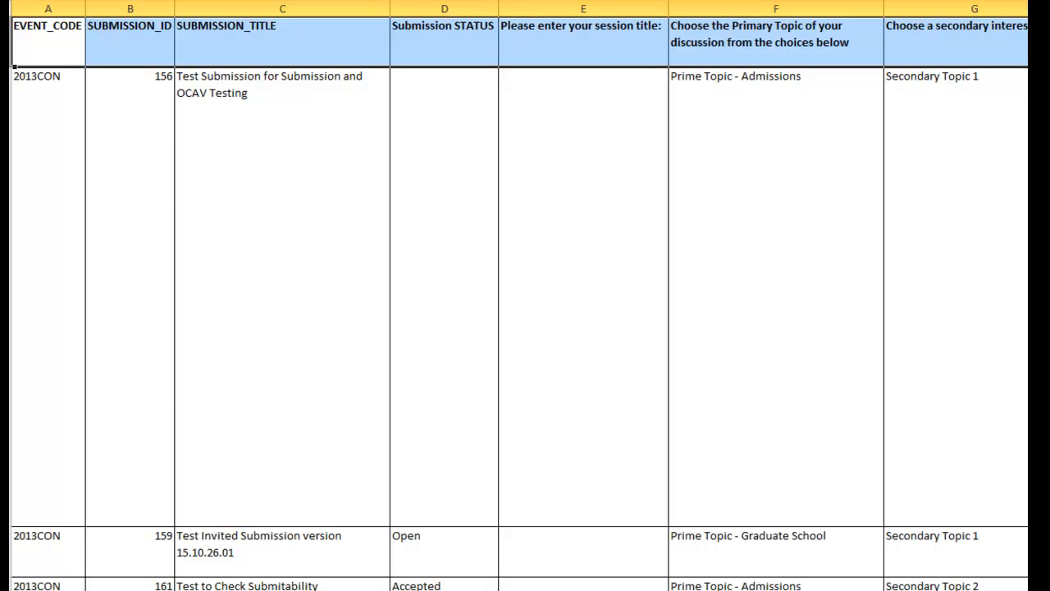
# Look through the exported submission rows, checking the event code, ID, title, status and topic columns.
pyautogui.scroll(-5, 525, 328)
pyautogui.scroll(5, 525, 328)
pyautogui.scroll(-5, 525, 328)
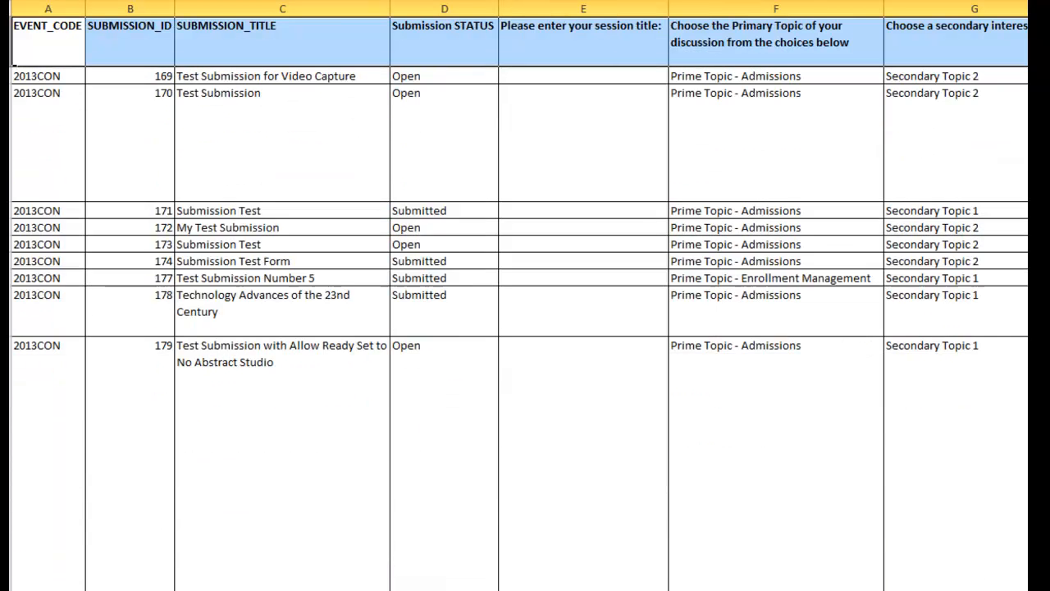
pyautogui.scroll(5, 525, 328)
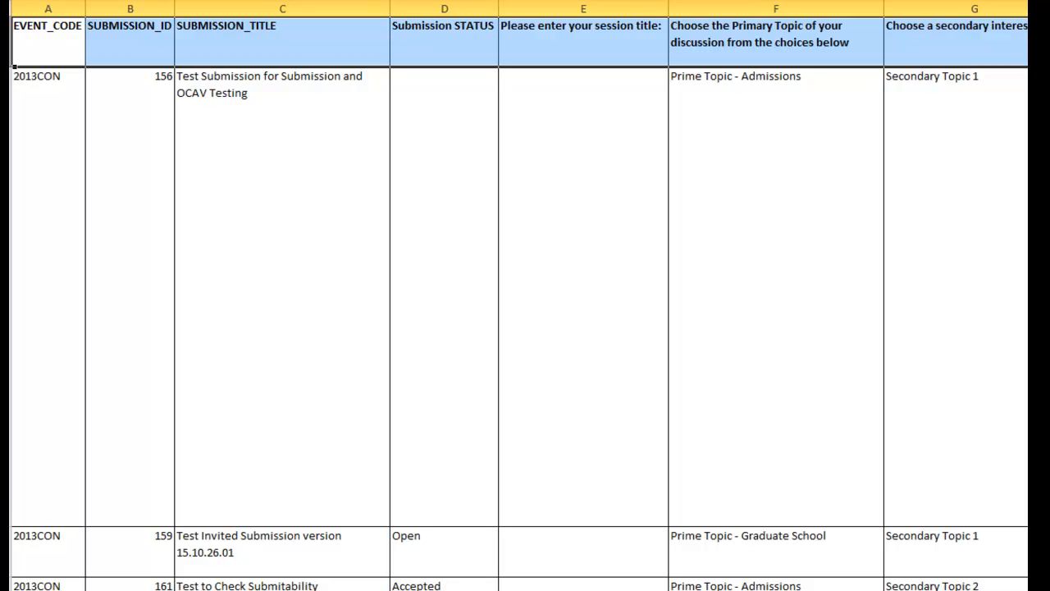
pyautogui.scroll(-5, 525, 328)
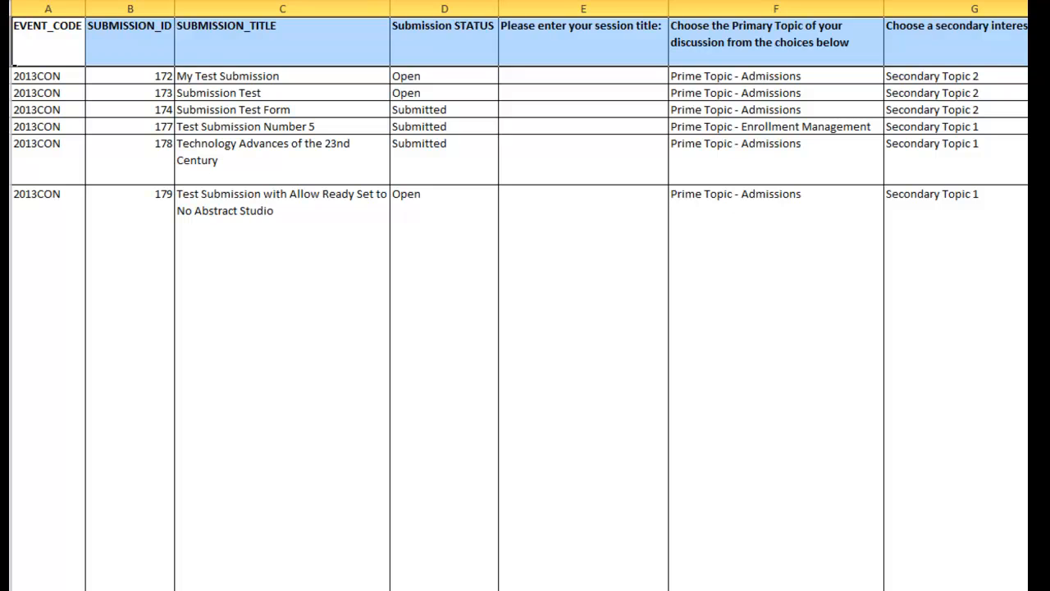
pyautogui.click(153, 199)
pyautogui.click(302, 216)
pyautogui.click(422, 223)
pyautogui.click(849, 251)
pyautogui.click(922, 249)
pyautogui.click(1035, 41)
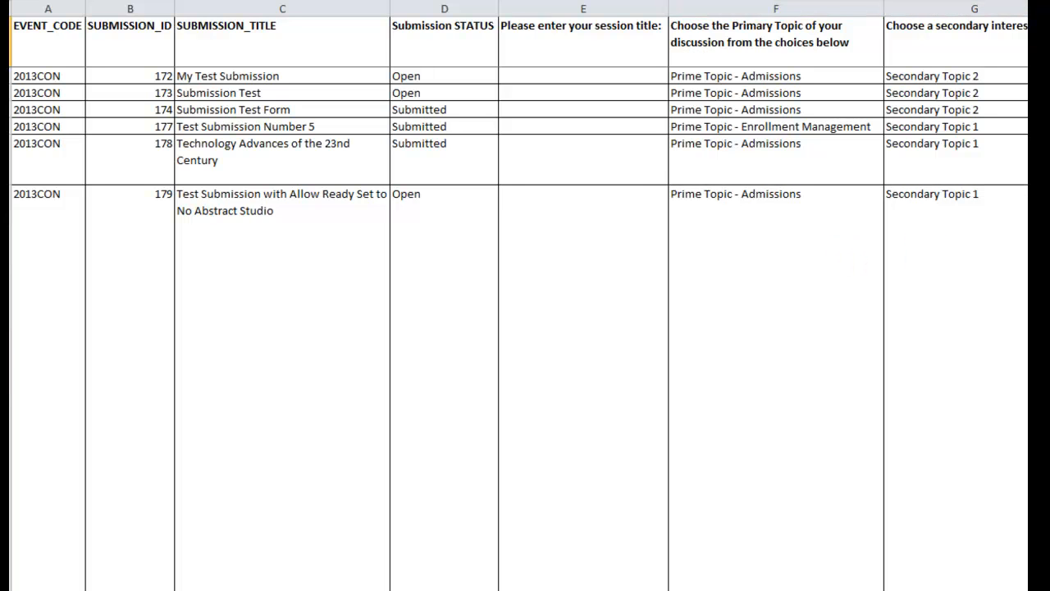
pyautogui.click(1035, 246)
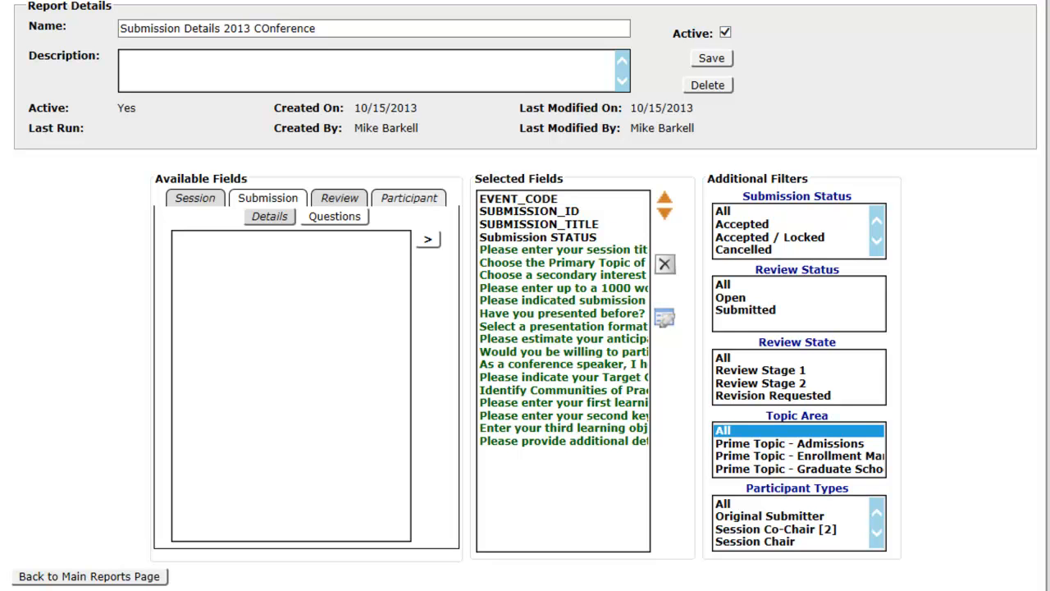
# In the report builder, add the Participant fields IMIS_ID, LAST_NAME and ROLE to the selected fields, in that order.
pyautogui.click(405, 197)
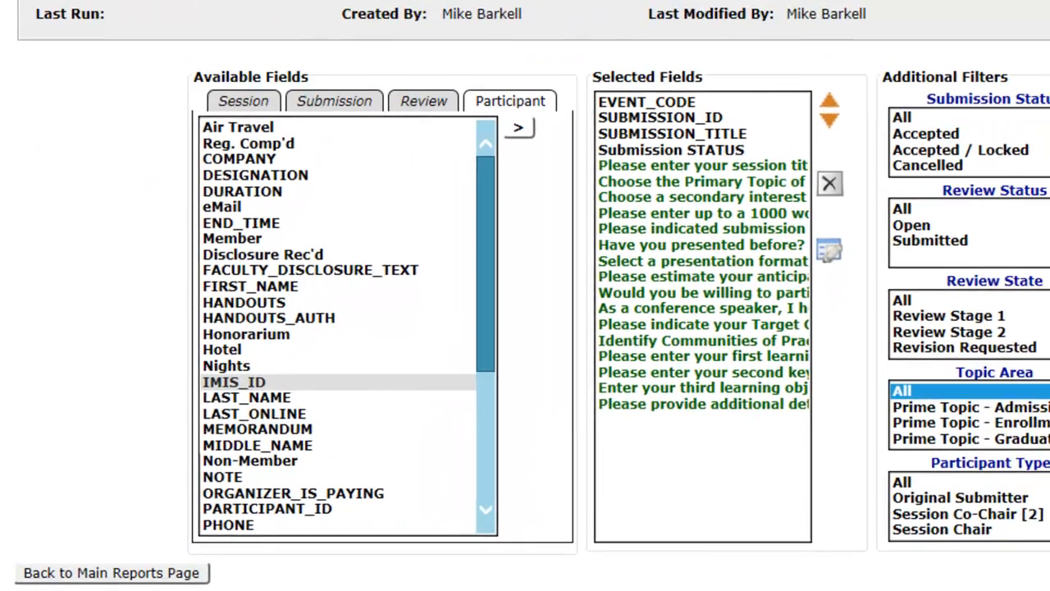
pyautogui.click(189, 423)
pyautogui.click(566, 84)
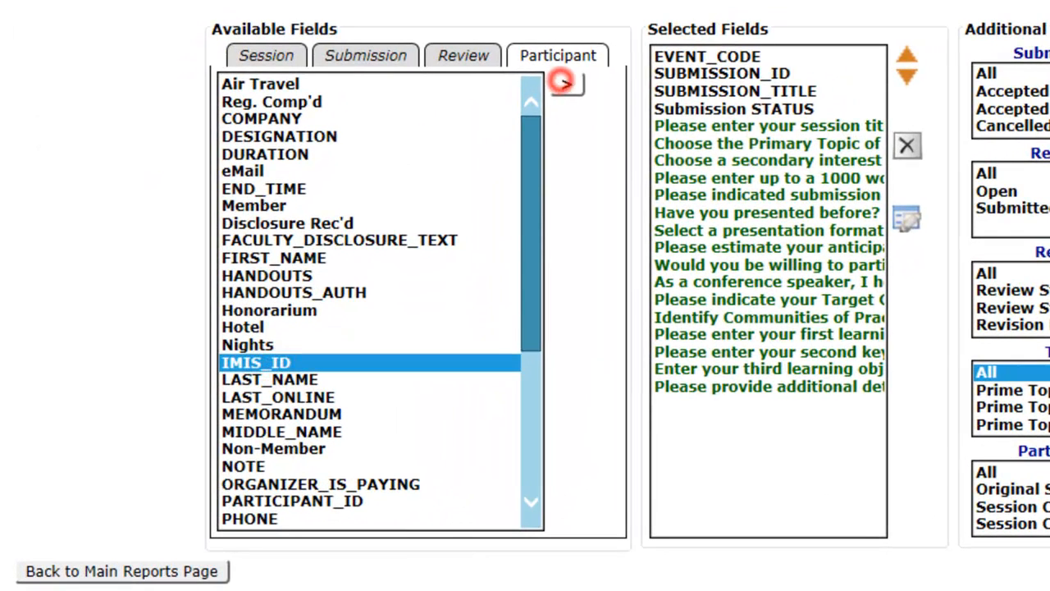
pyautogui.click(364, 361)
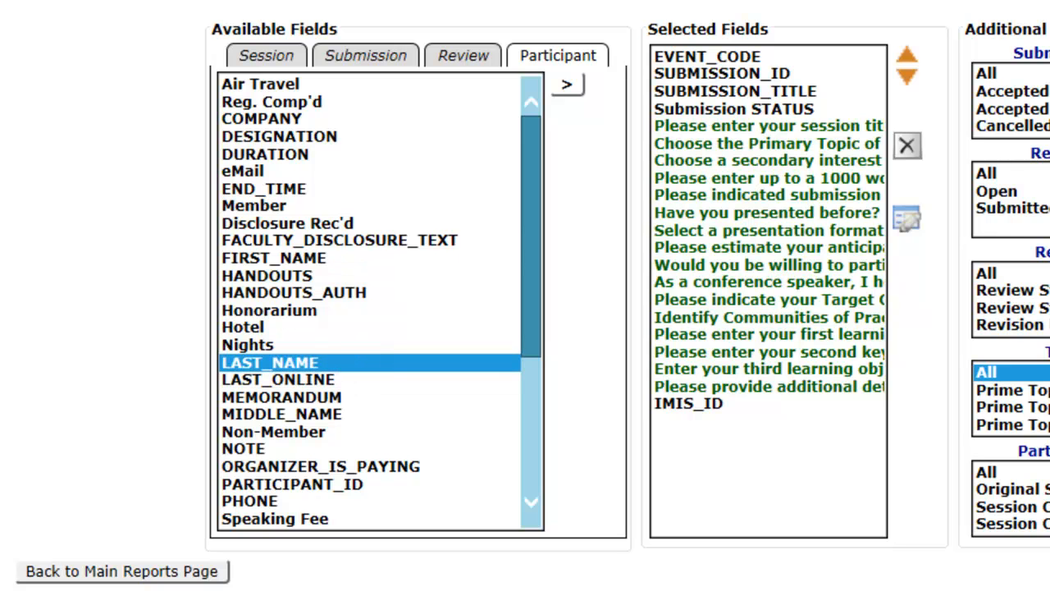
pyautogui.click(566, 84)
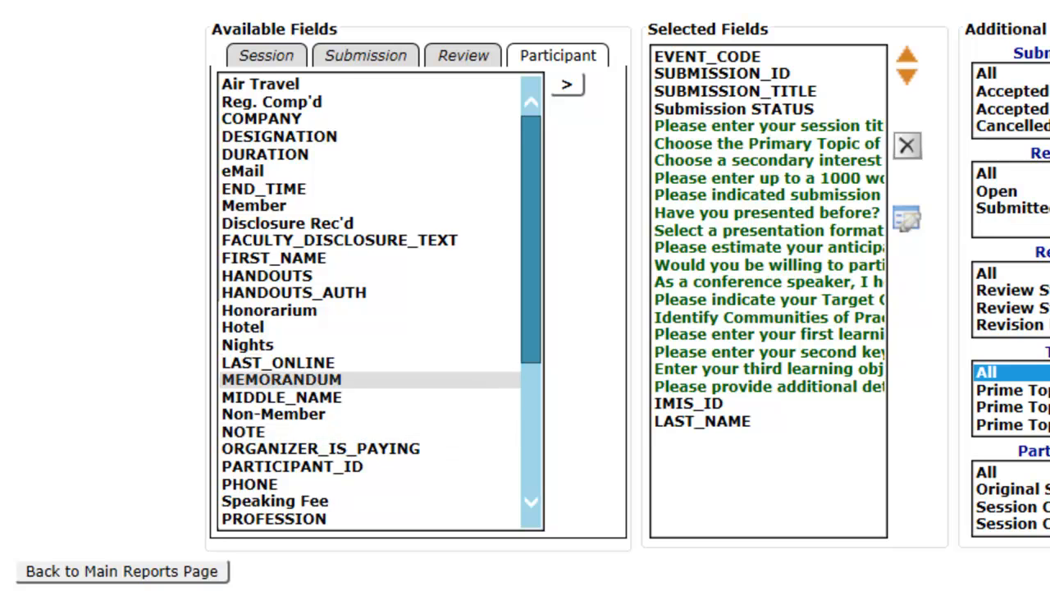
pyautogui.scroll(-1, 369, 361)
pyautogui.click(251, 483)
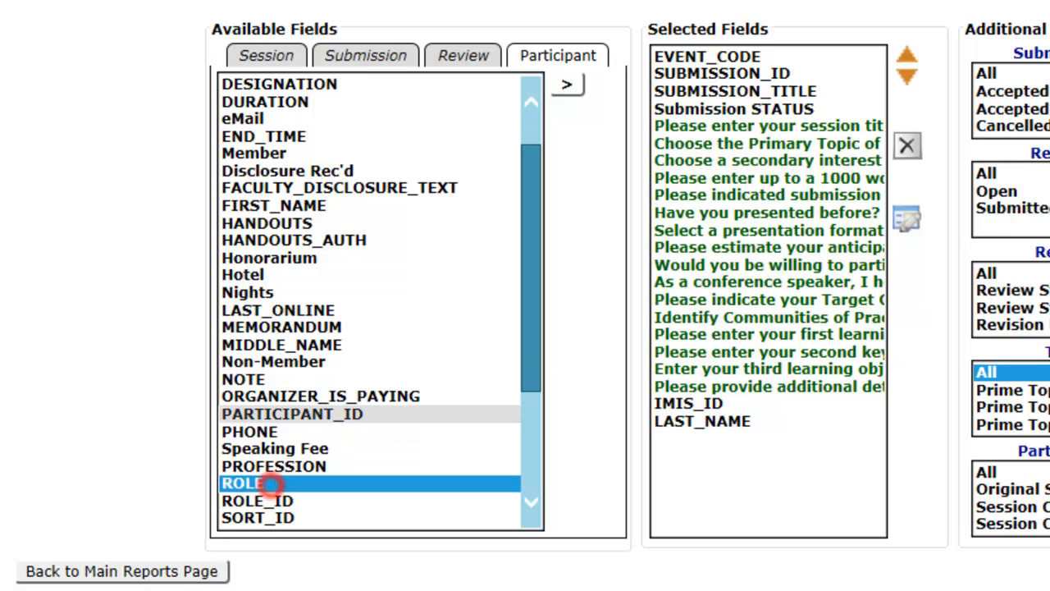
pyautogui.click(567, 84)
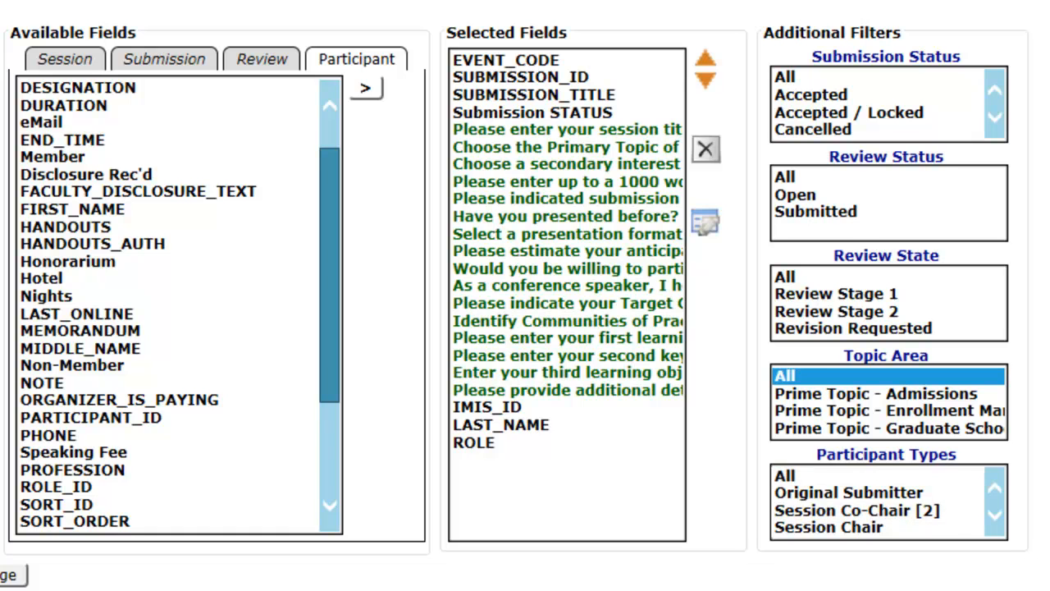
# Filter the report's participant types to Presenter and Co-Presenter.
pyautogui.click(995, 514)
pyautogui.click(995, 513)
pyautogui.click(995, 513)
pyautogui.click(813, 493)
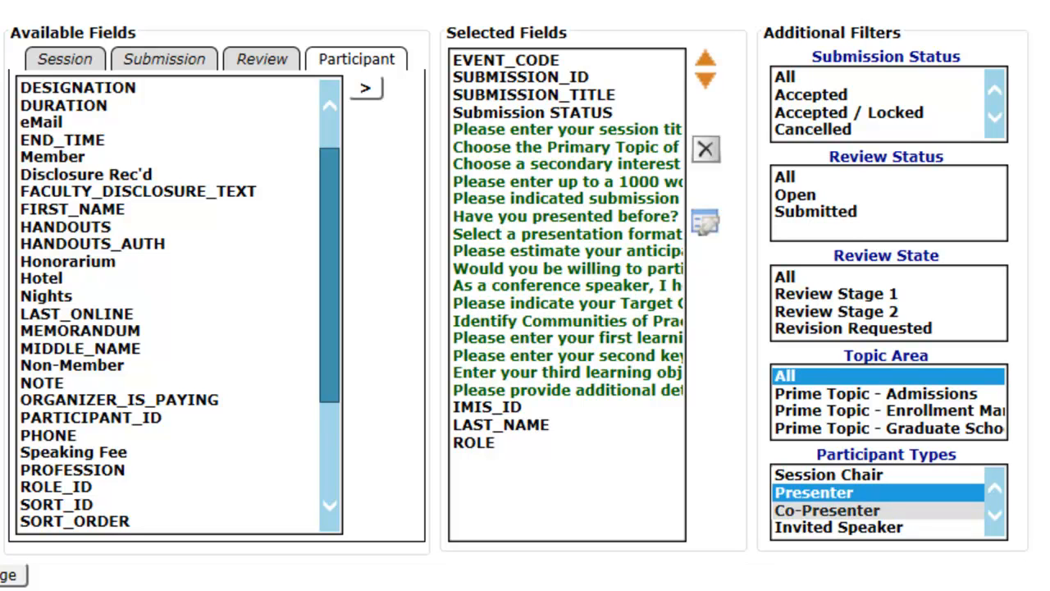
pyautogui.keyDown('ctrl'); pyautogui.click(827, 510); pyautogui.keyUp('ctrl')
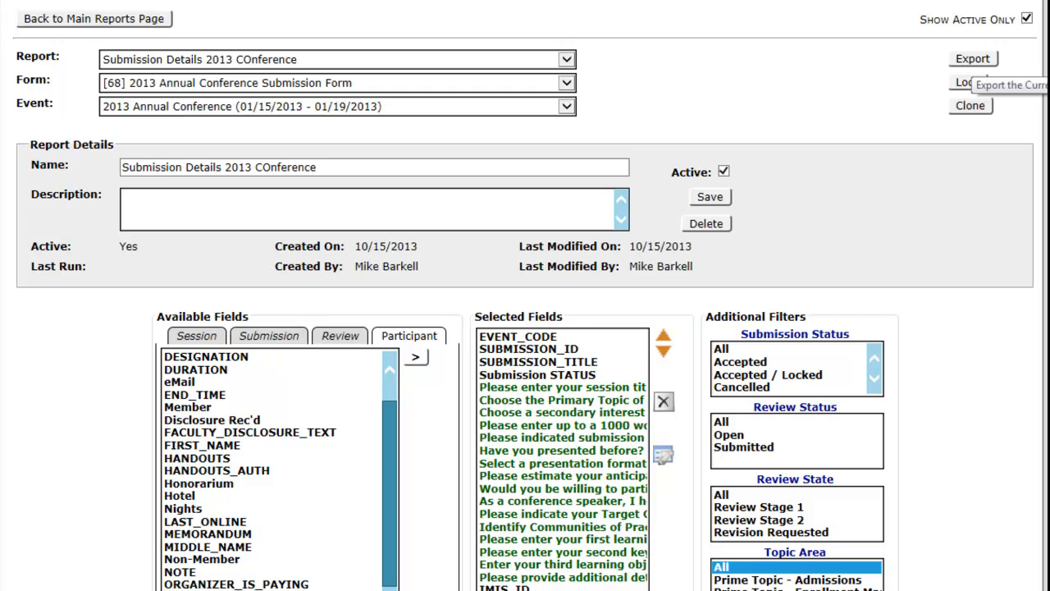
# Export the filtered report and open Abstract_Submissions.xls in Excel without saving it.
pyautogui.click(973, 58)
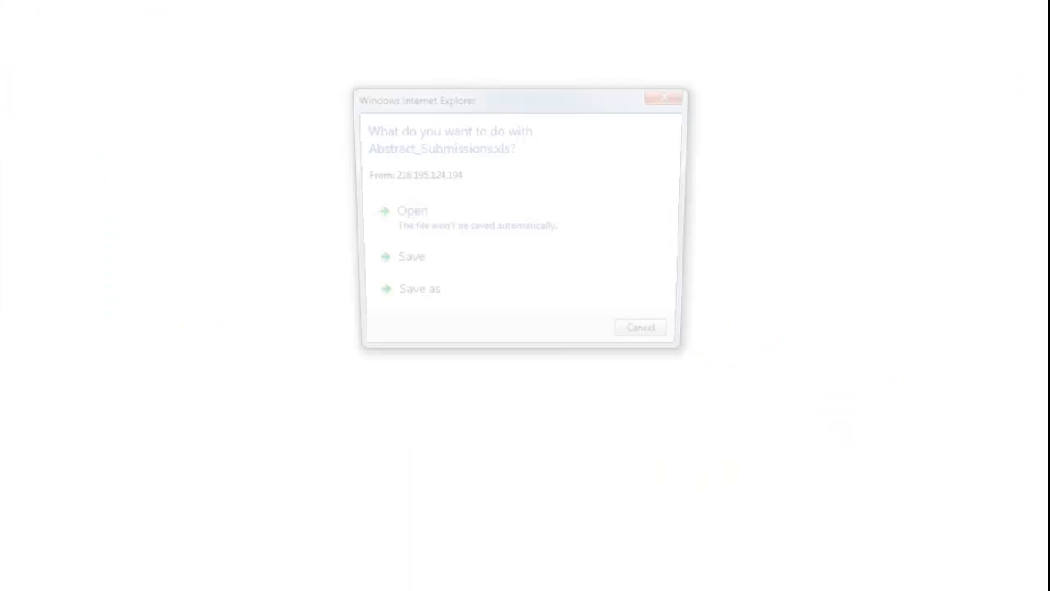
pyautogui.click(439, 213)
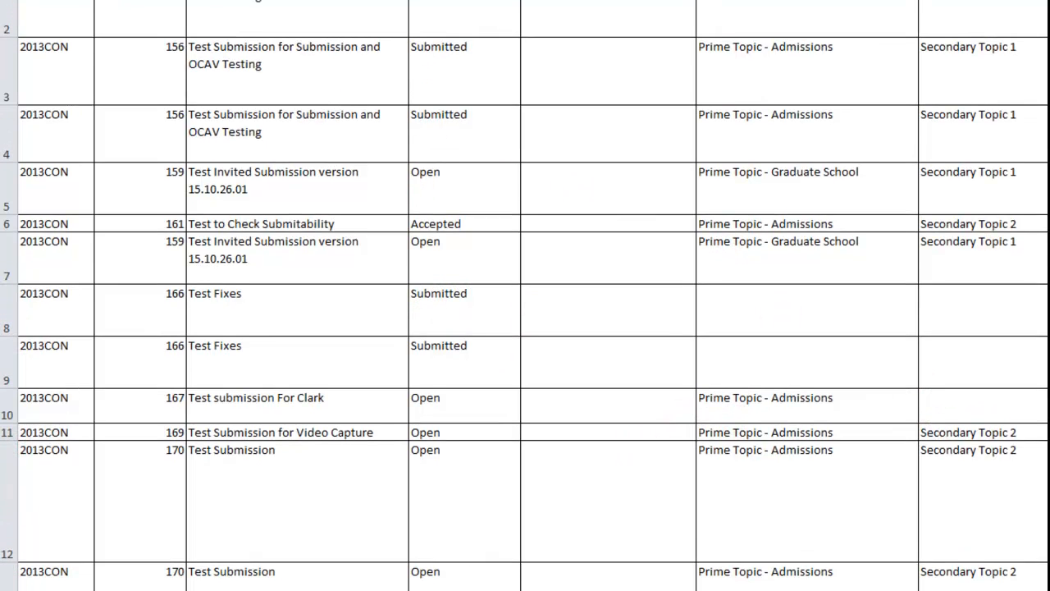
# Make the column headings in row 1 of the new export bold and freeze that row.
pyautogui.click(1, 56)
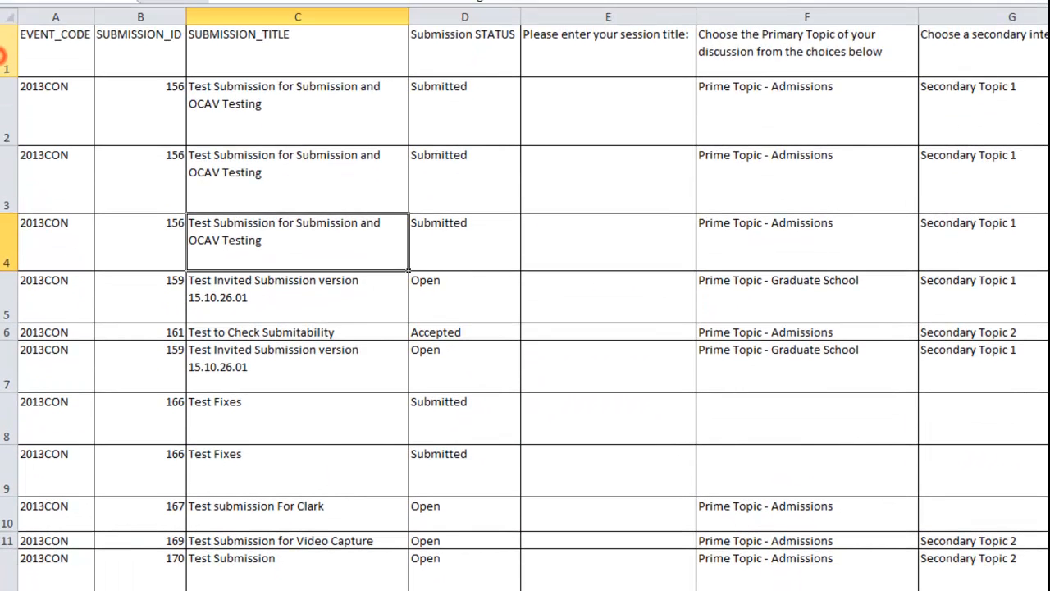
pyautogui.click(5, 56)
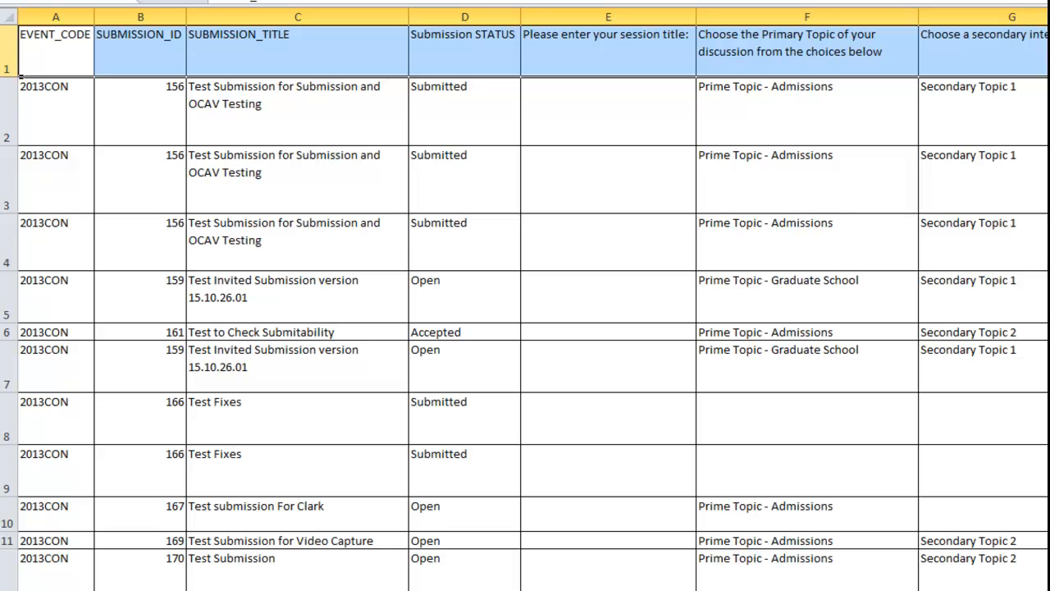
pyautogui.hotkey('ctrl', 'b')
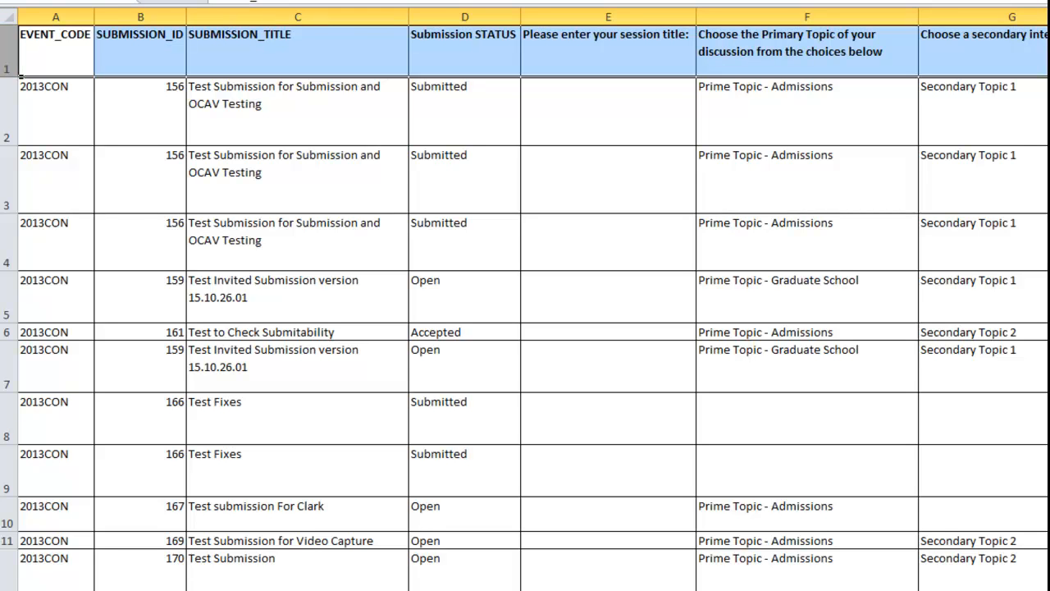
pyautogui.click(593, 20)
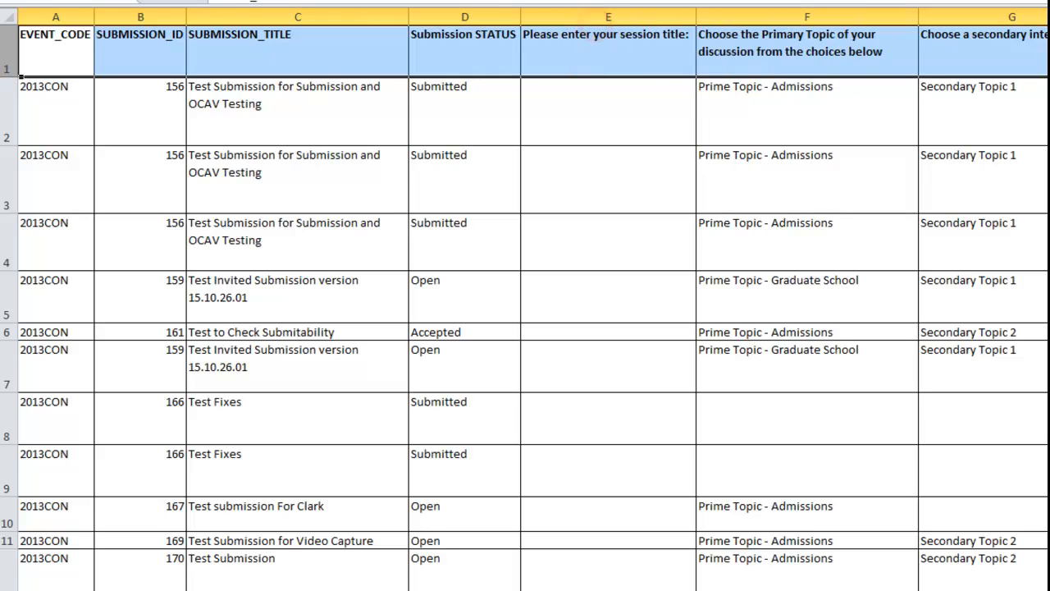
# Examine the repeated rows for submission 156 and the other submissions across the question answer columns and the IMIS_ID, LAST_NAME and ROLE columns.
pyautogui.click(8, 107)
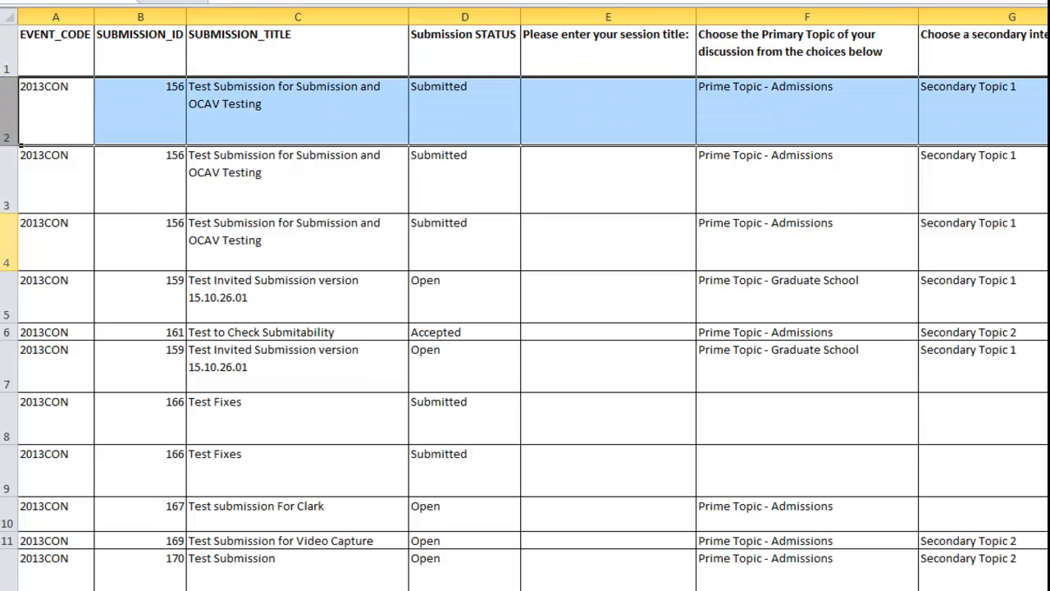
pyautogui.moveTo(18, 146); pyautogui.dragTo(10, 246)
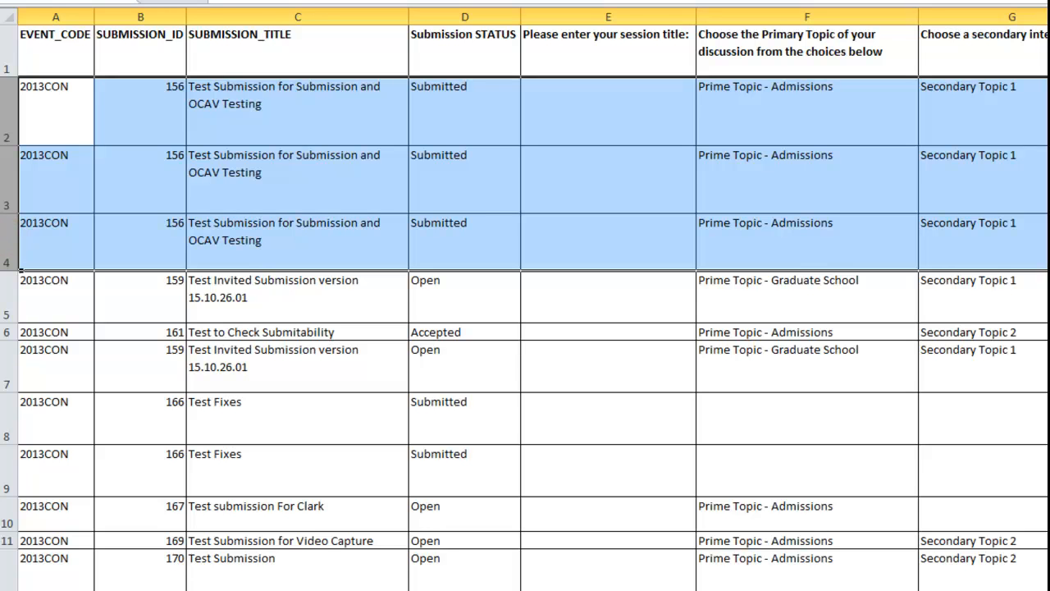
pyautogui.hscroll(5, 526, 328)
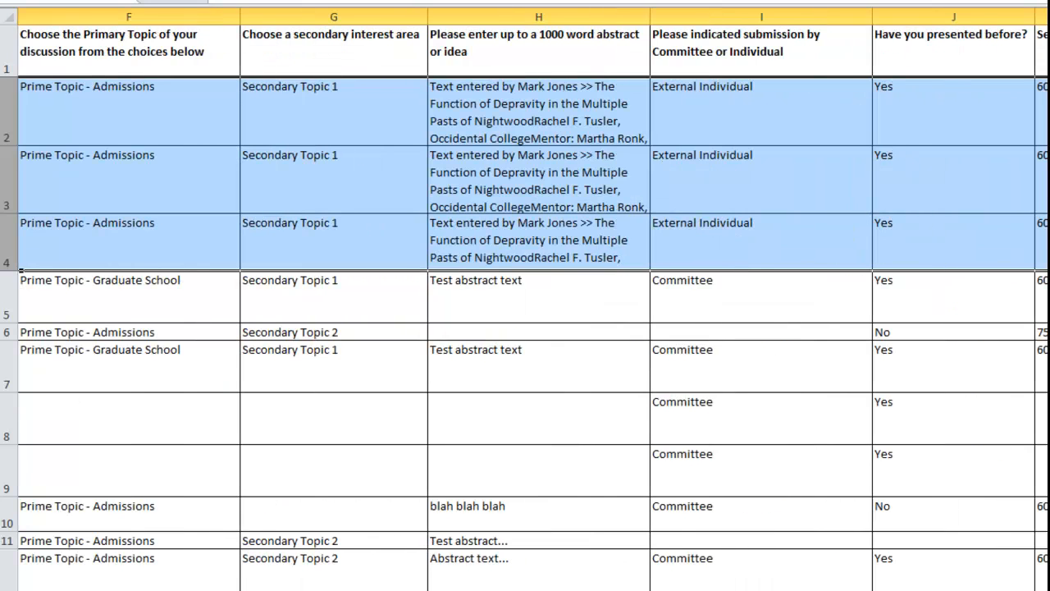
pyautogui.hscroll(5, 525, 328)
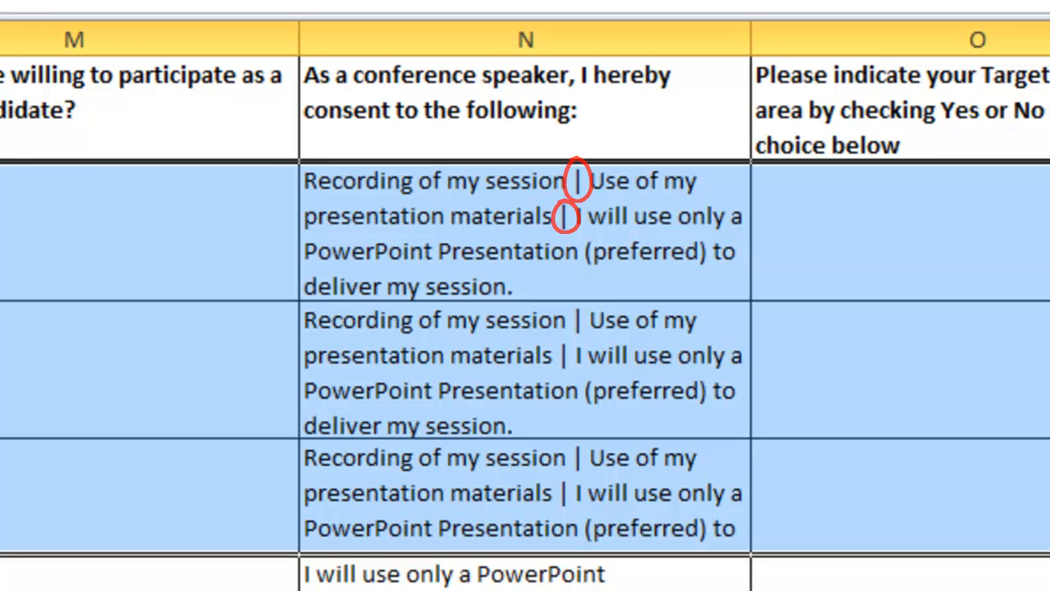
pyautogui.hscroll(10, 525, 304)
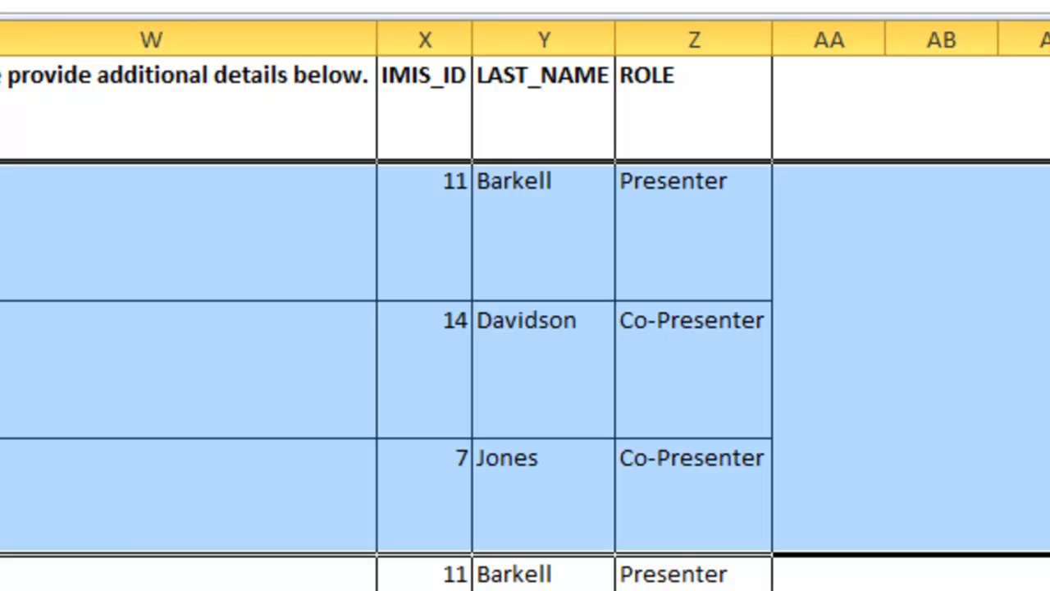
pyautogui.hscroll(-10, 525, 295)
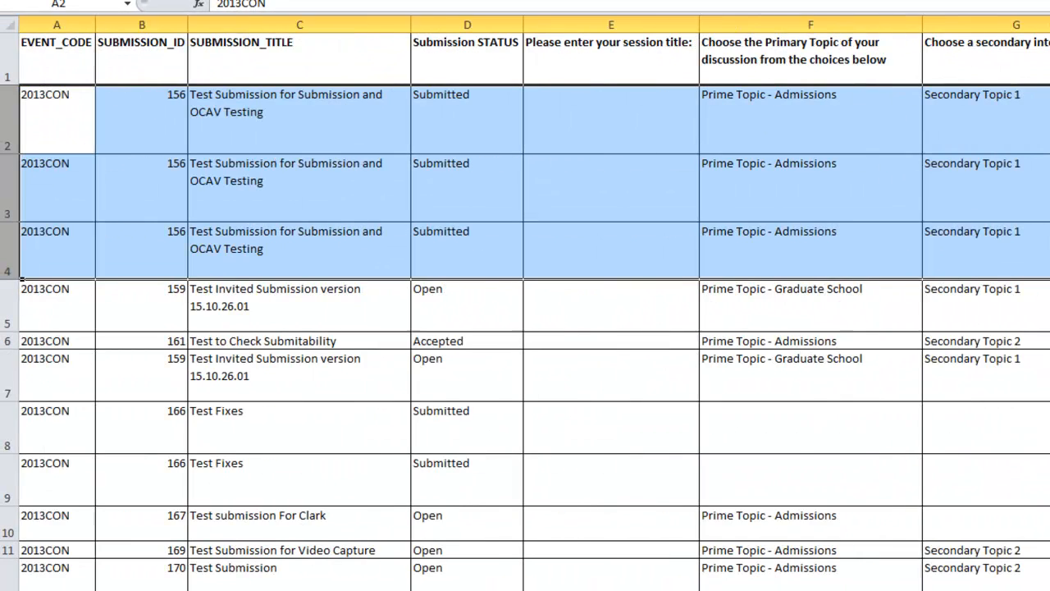
pyautogui.scroll(4, 525, 329)
pyautogui.click(457, 119)
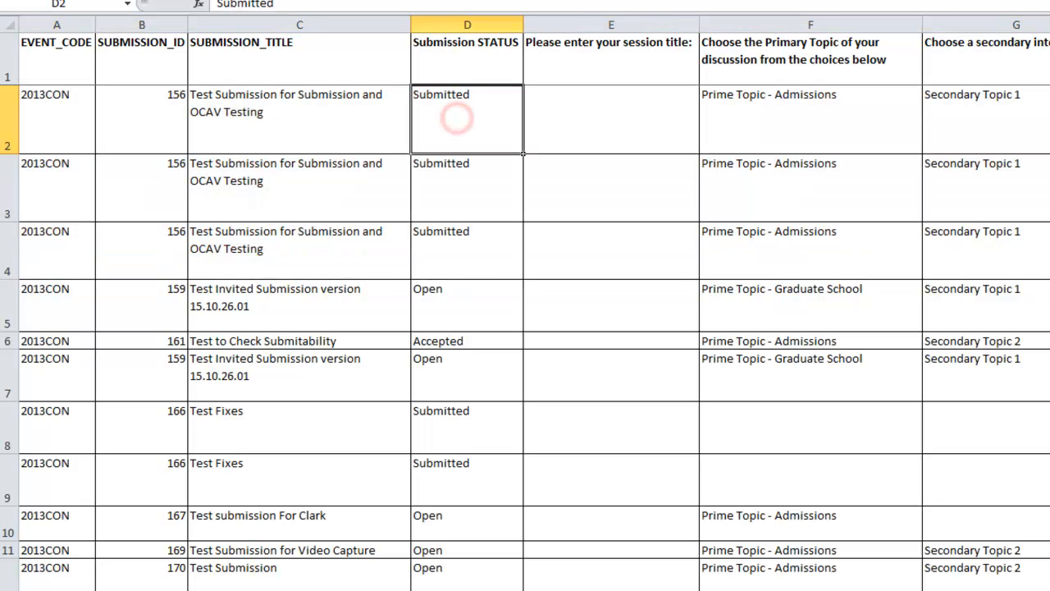
pyautogui.click(719, 350)
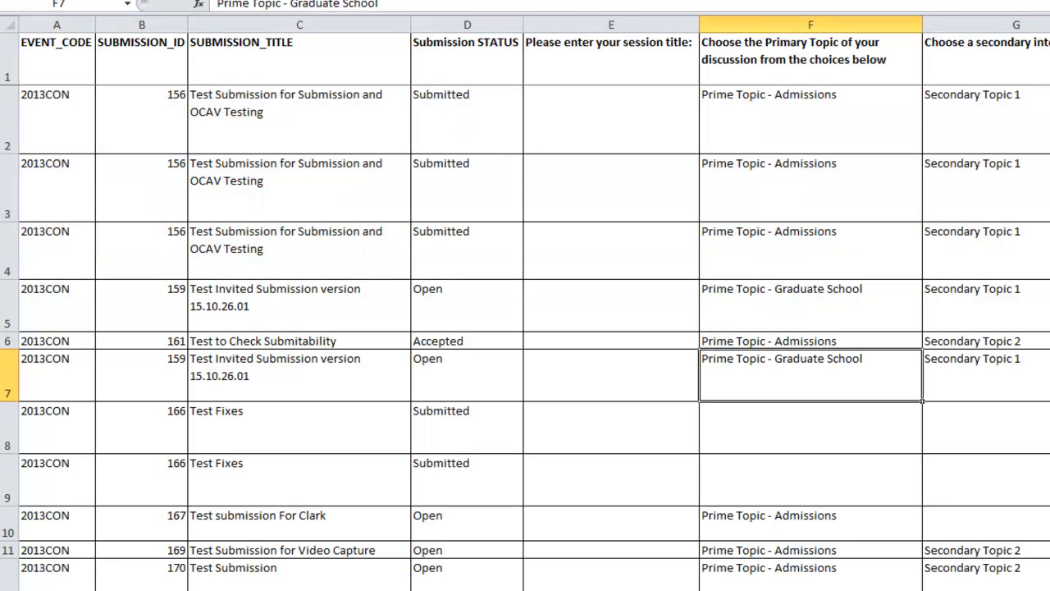
pyautogui.hscroll(10, 535, 304)
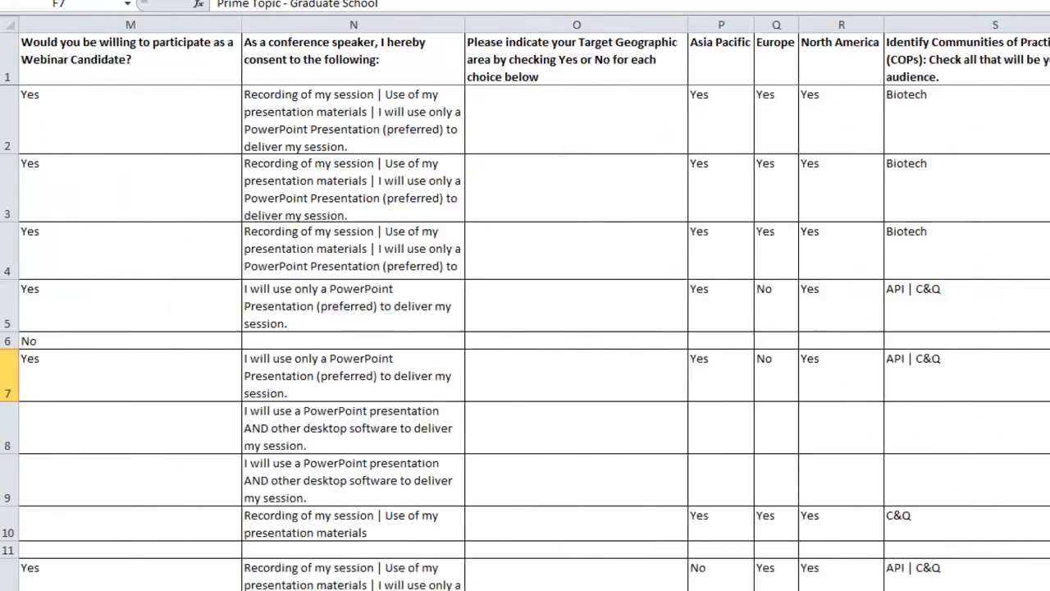
pyautogui.hscroll(-7, 525, 304)
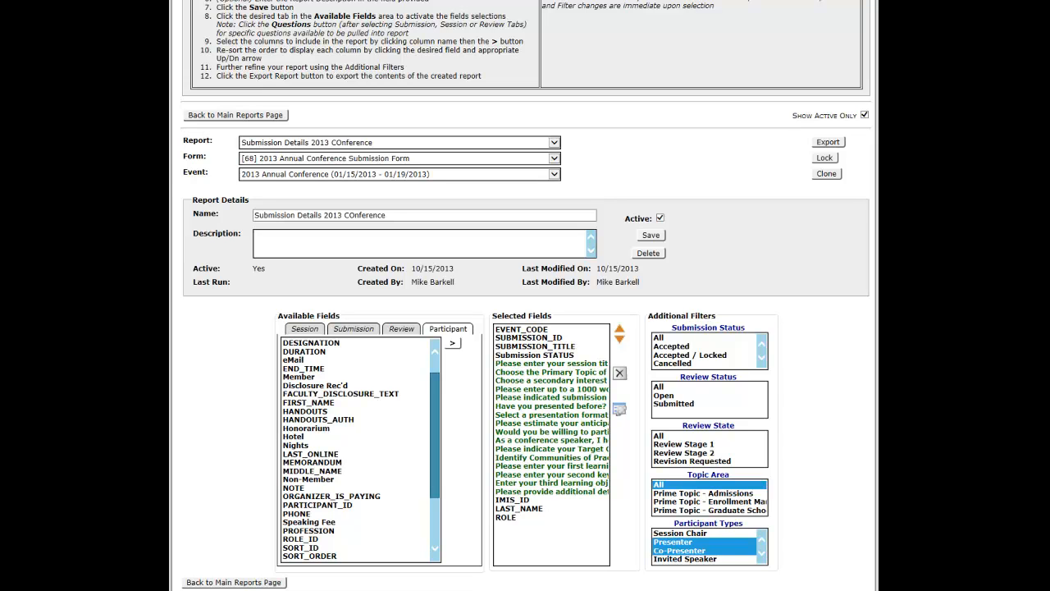
pyautogui.click(747, 249)
pyautogui.click(720, 248)
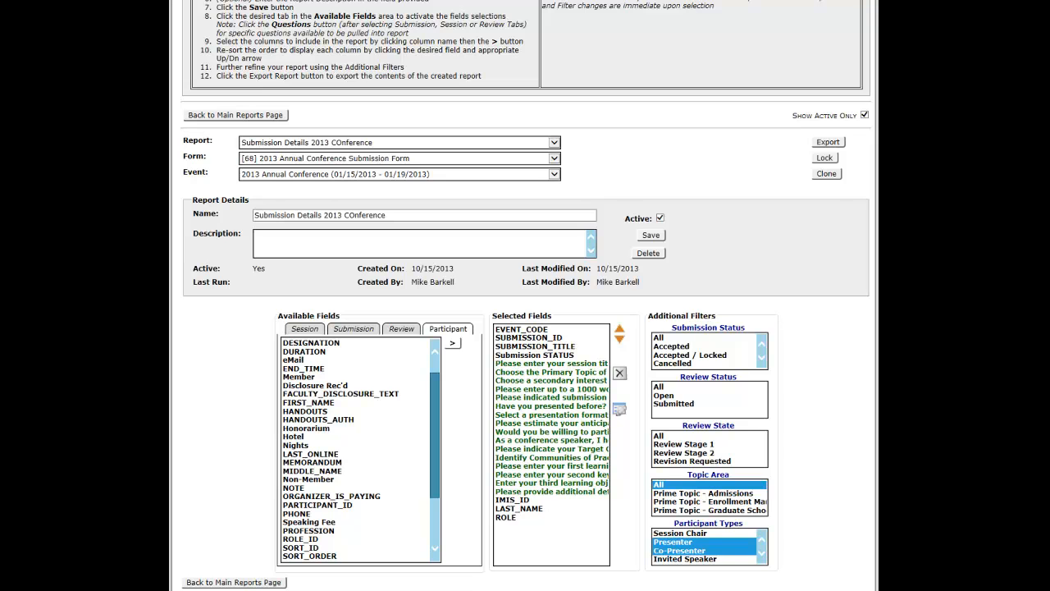